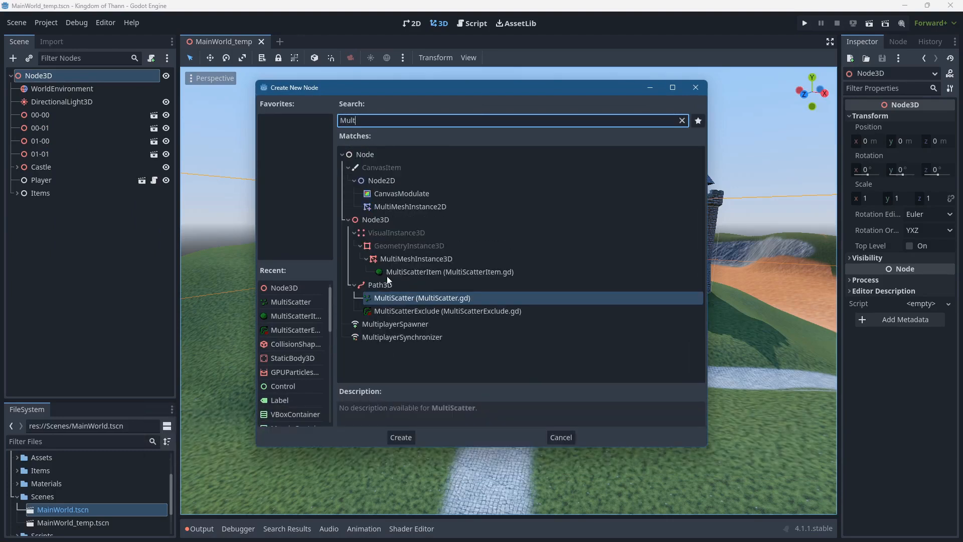
Add a MultiScatter node under the root Node3D and give it a MultiScatterItem child.
double_click(386, 298)
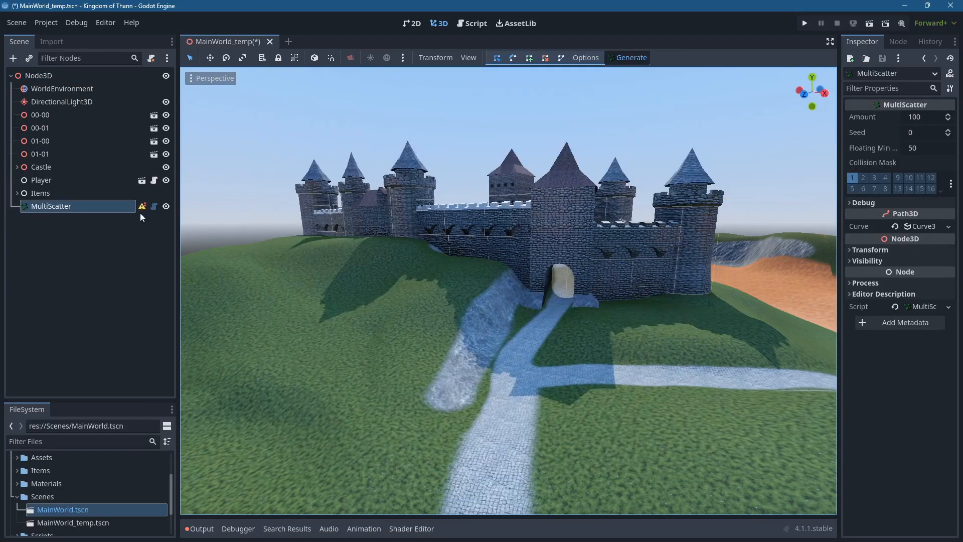
right_click(62, 207)
left_click(104, 221)
double_click(413, 272)
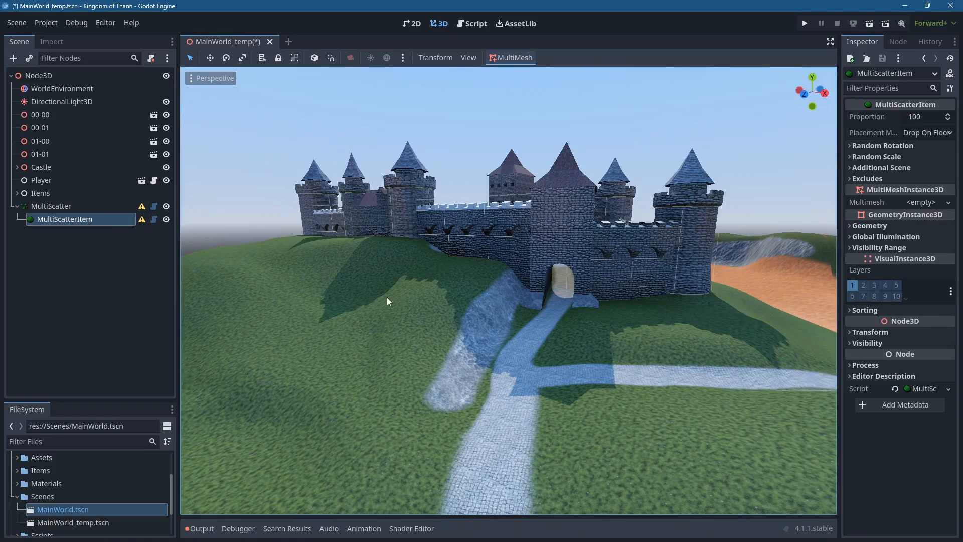
Create a new MultiMesh on the MultiScatterItem and set its transform format to 3D.
left_click(921, 203)
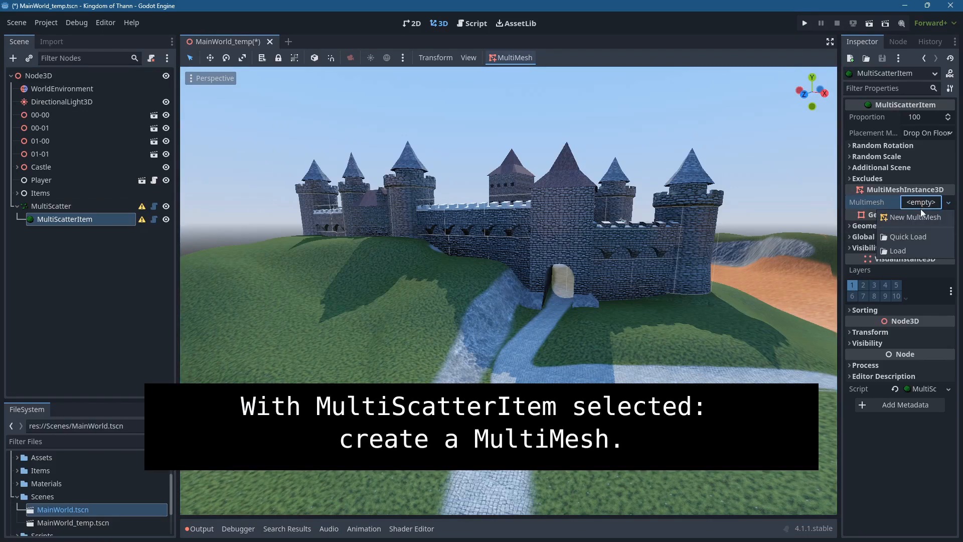
left_click(914, 218)
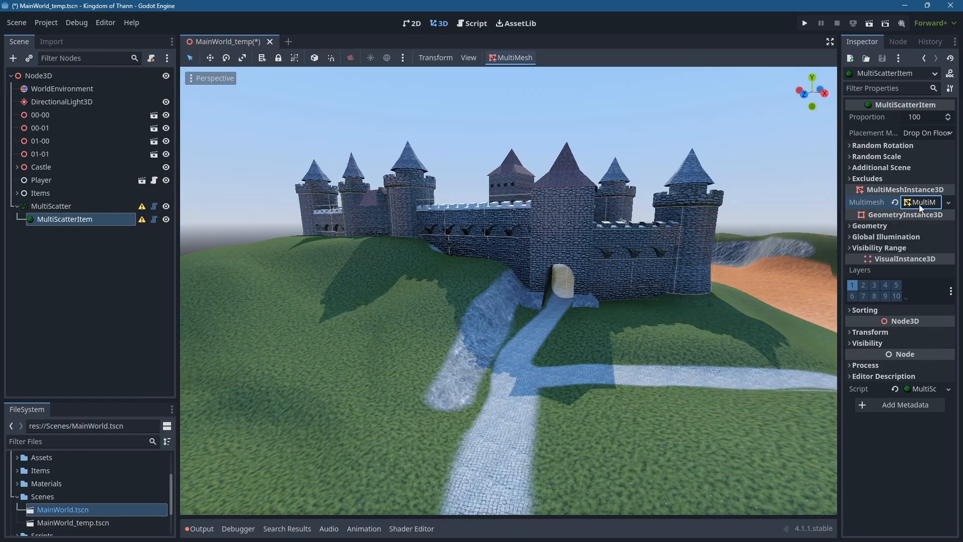
left_click(920, 202)
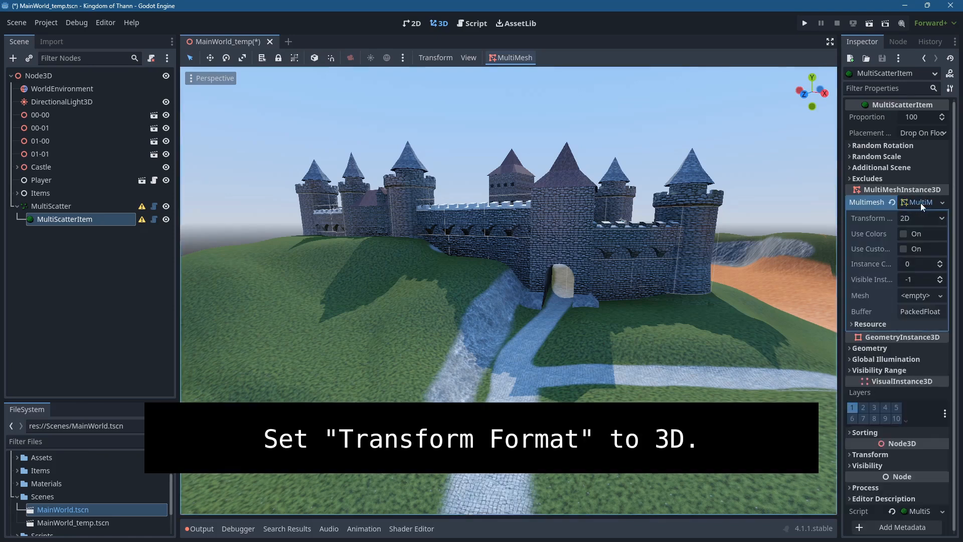
left_click(938, 218)
left_click(915, 247)
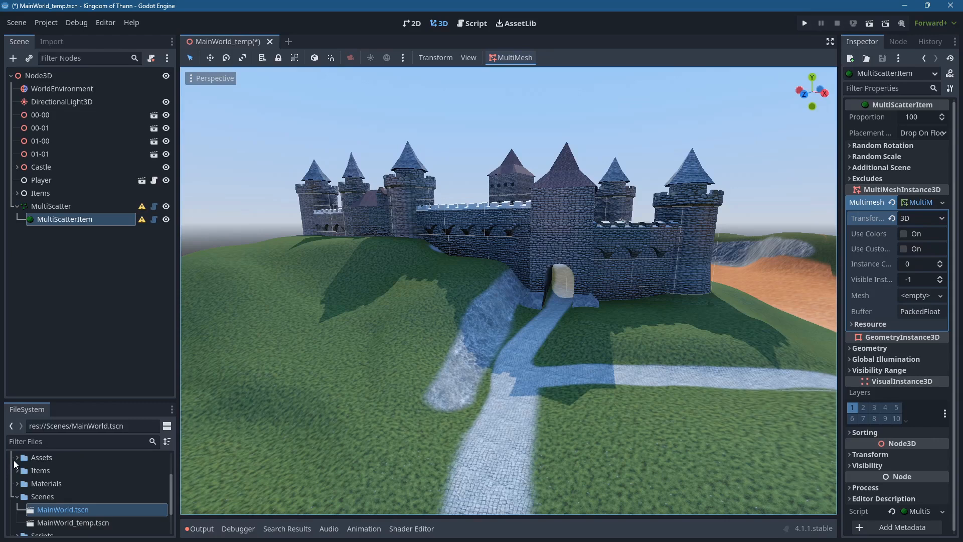
Assign Grass.obj from the Vegetation/Grass assets as the mesh of the MultiScatterItem's MultiMesh.
left_click(15, 461)
scroll(108, 489, "down", 5)
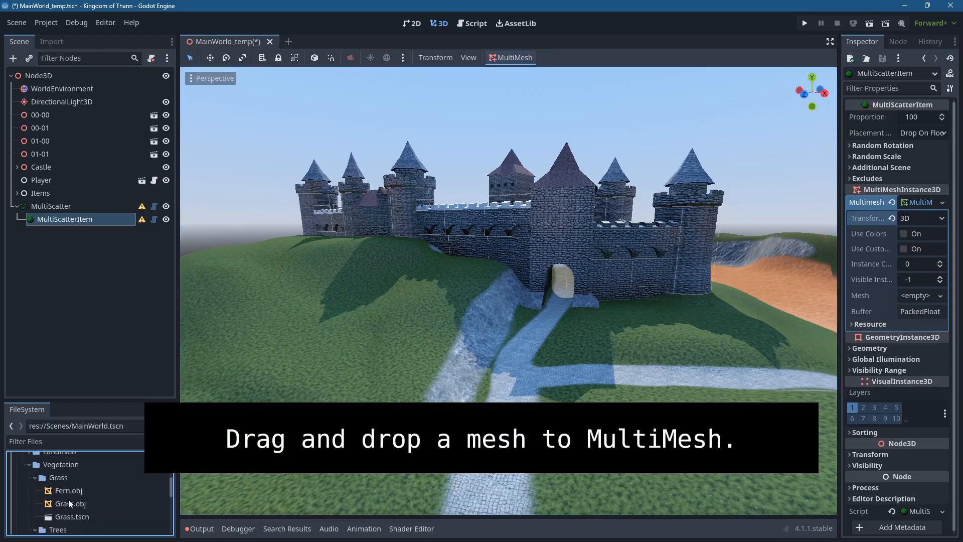
left_click_drag(64, 501, 915, 296)
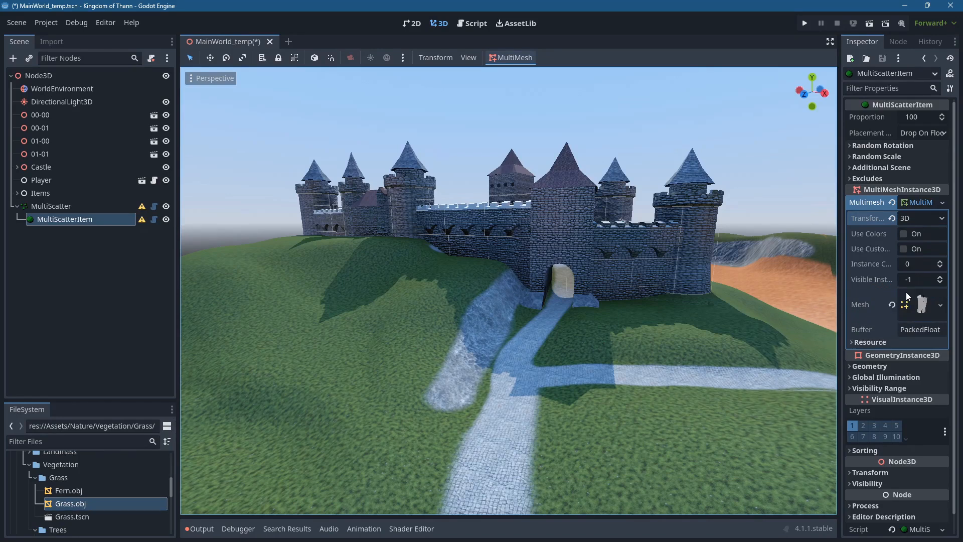
Assign Grass_material.tres from the Grass-02 materials as the MultiScatterItem's material override.
left_click(869, 367)
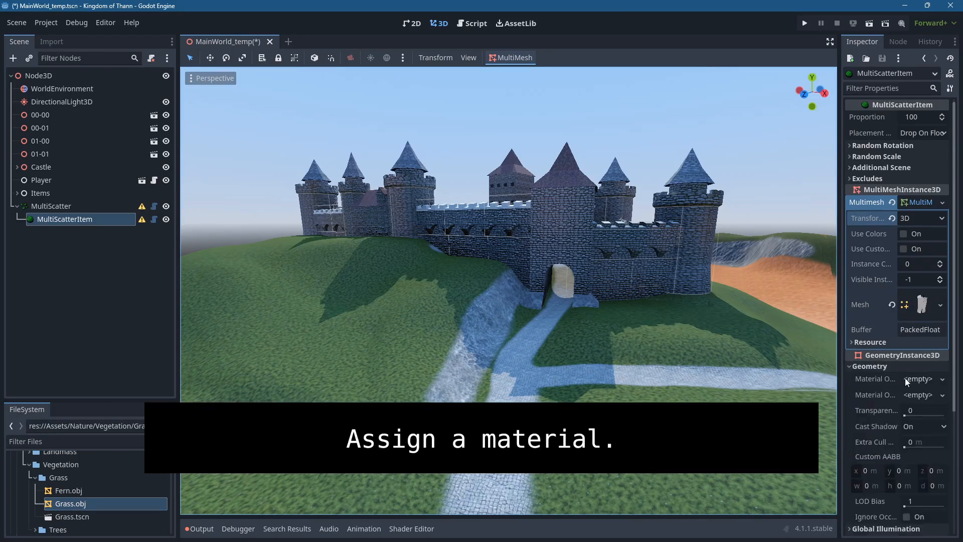
scroll(62, 477, "up", 8)
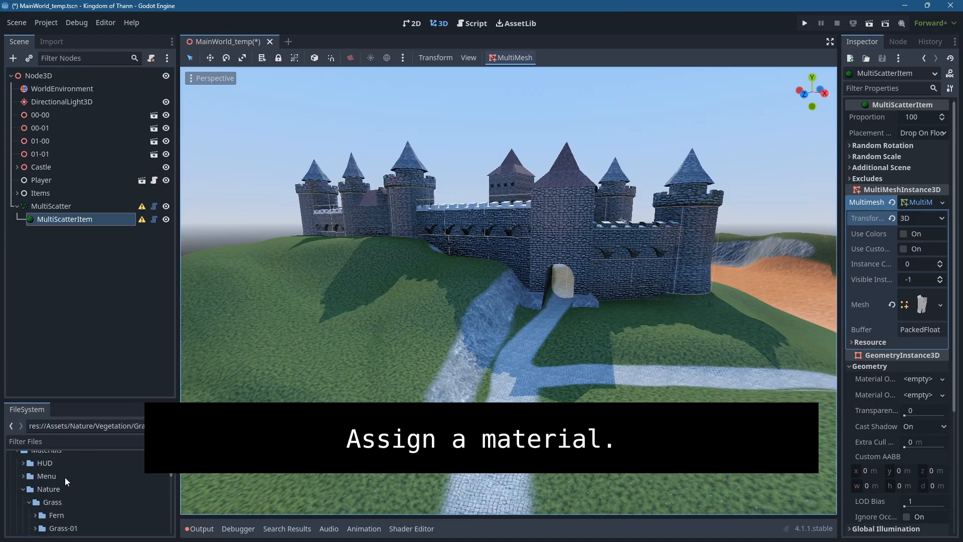
left_click_drag(70, 483, 919, 378)
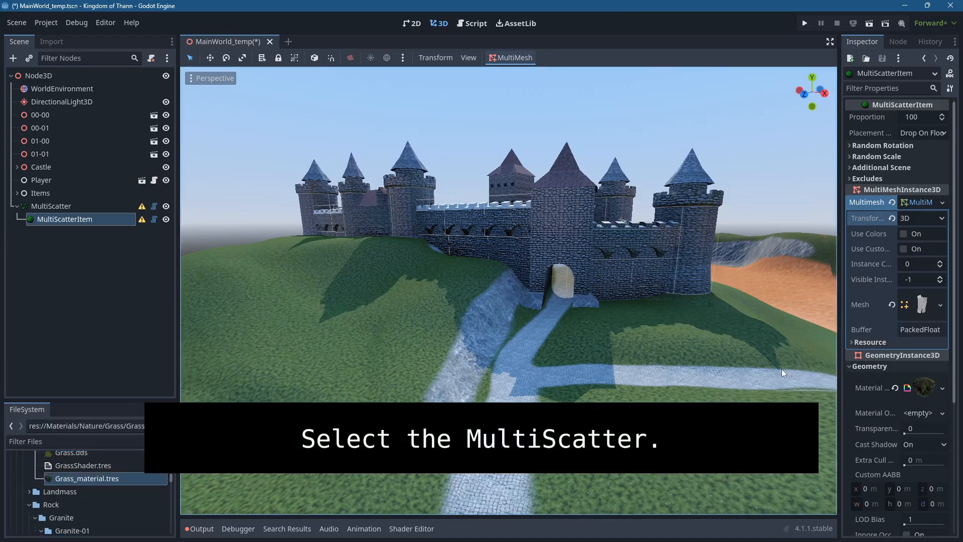
Draw the MultiScatter polygon points in top view around the grassy hill surrounding the castle.
left_click(112, 204)
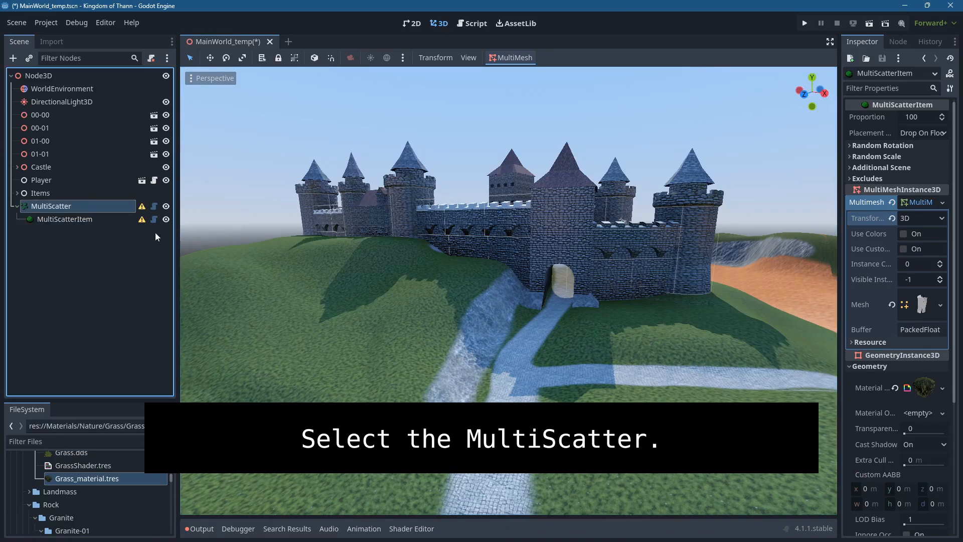
key("7")
scroll(426, 297, "down", 10)
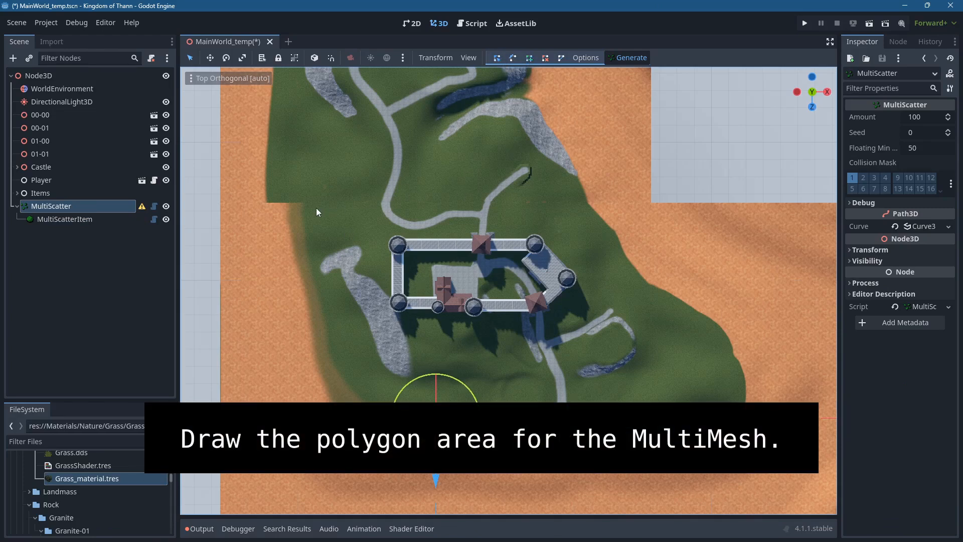
left_click(305, 204)
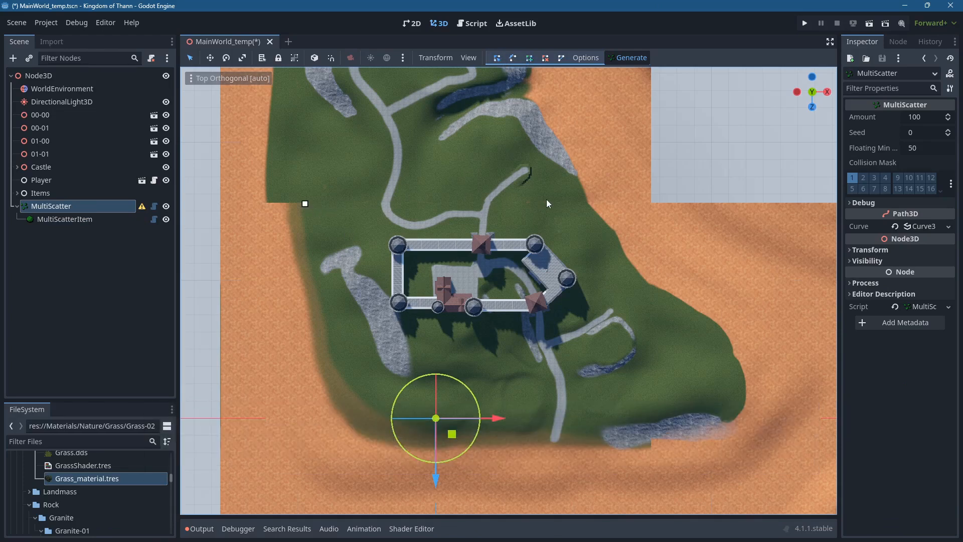
left_click(640, 278)
left_click(716, 321)
left_click(599, 441)
left_click(408, 435)
left_click(368, 406)
left_click(333, 360)
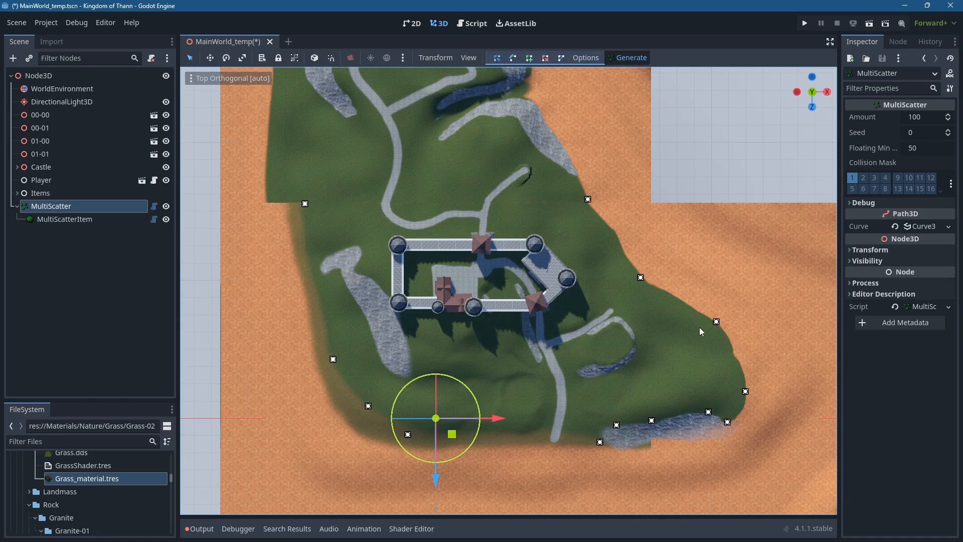
Raise the MultiScatter polygon above the terrain in front view and close its outline.
key("KP_1")
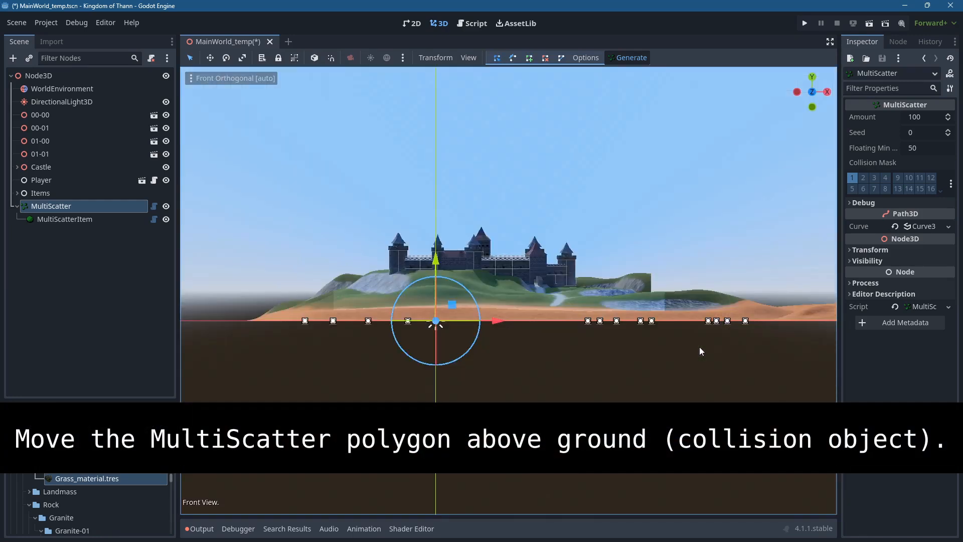
left_click_drag(436, 261, 434, 199)
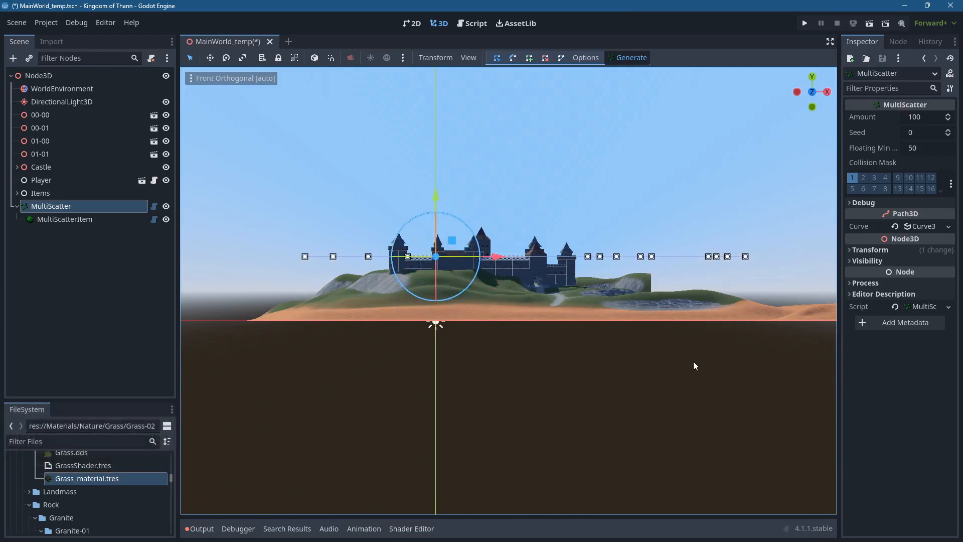
key("KP_7")
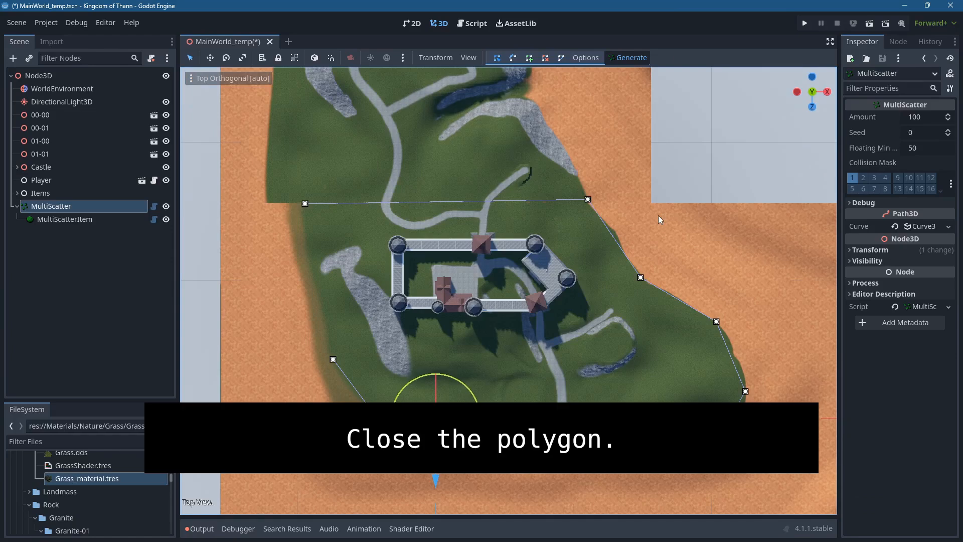
left_click(562, 58)
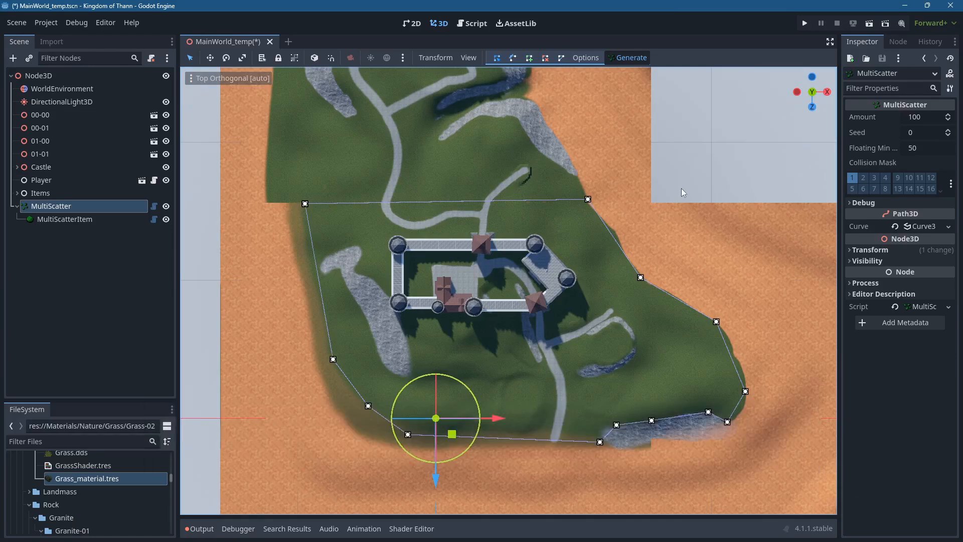
Set the MultiScatterItem's placement mode to Drop On Floor.
left_click(106, 220)
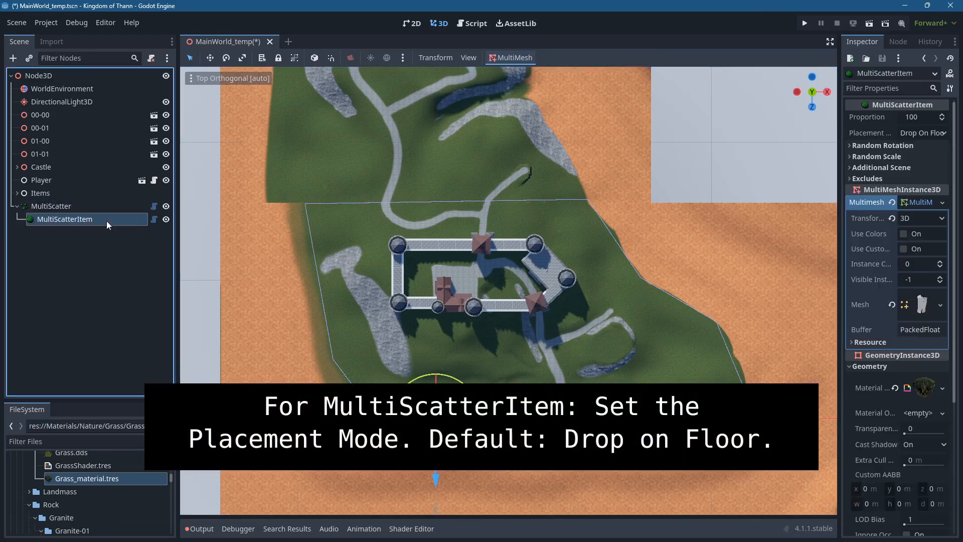
left_click(926, 131)
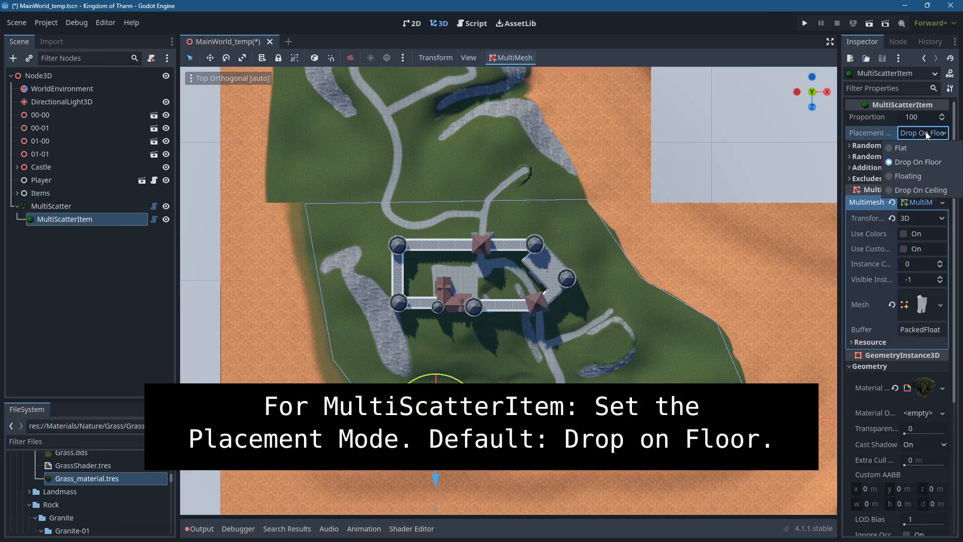
left_click(917, 161)
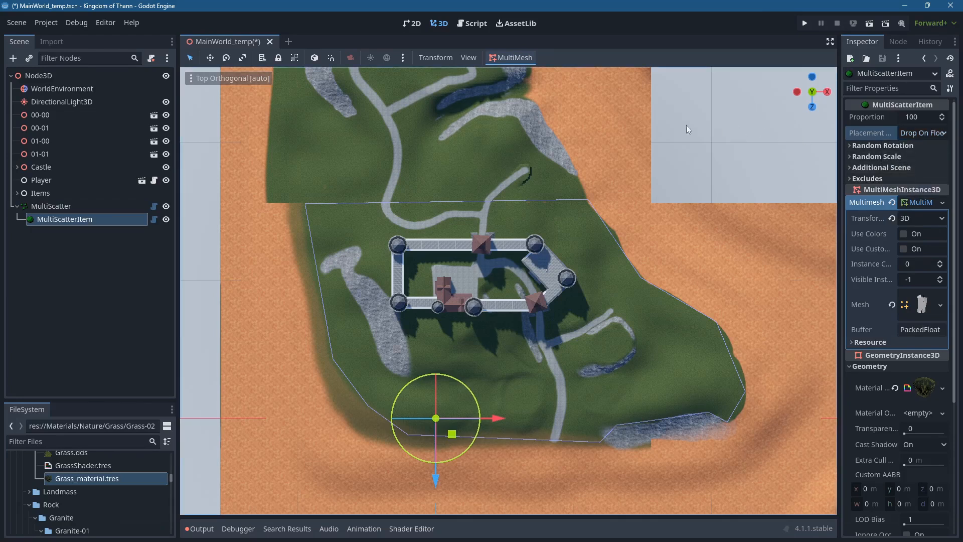
Set the MultiScatter amount to 10000, generate the scattered grass and inspect it up close on the terrain.
left_click(53, 207)
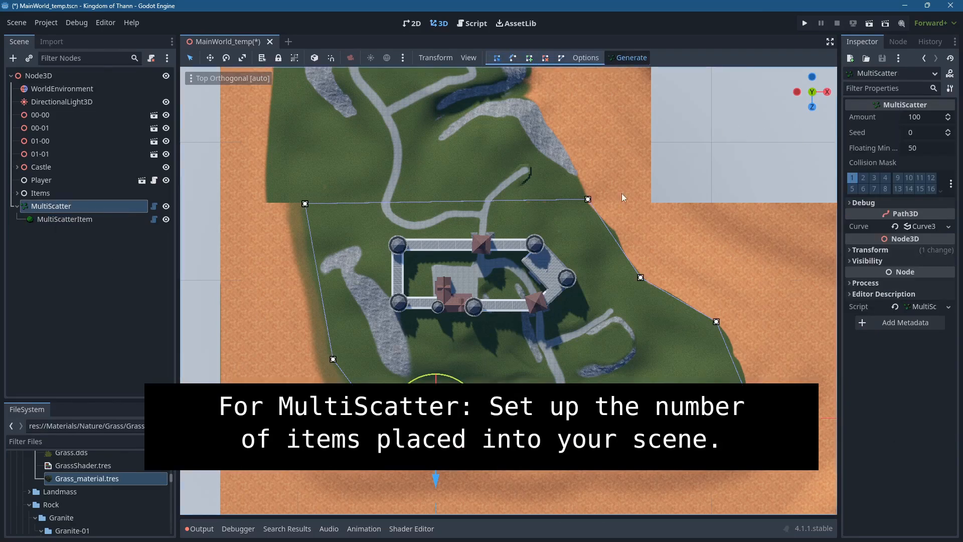
left_click(933, 115)
type("1")
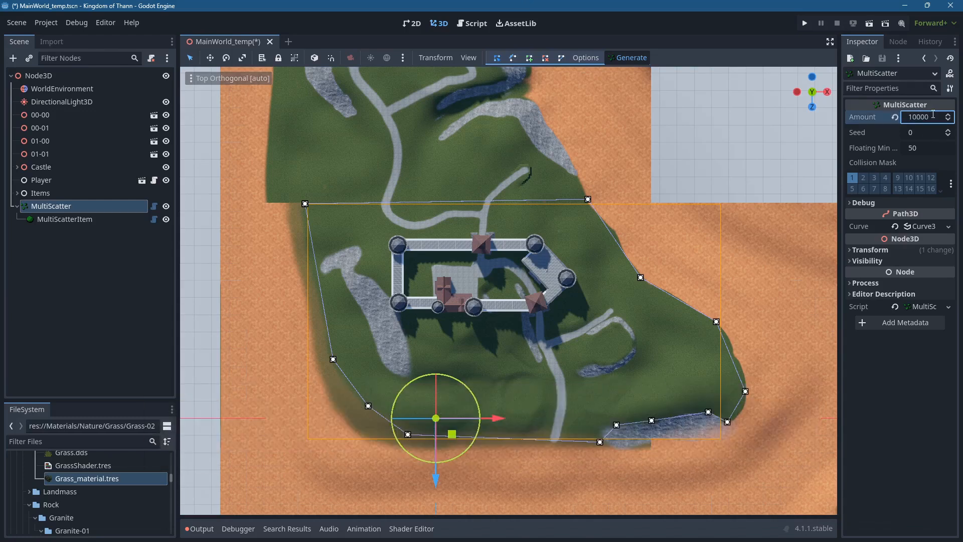
key("Return")
left_click(634, 57)
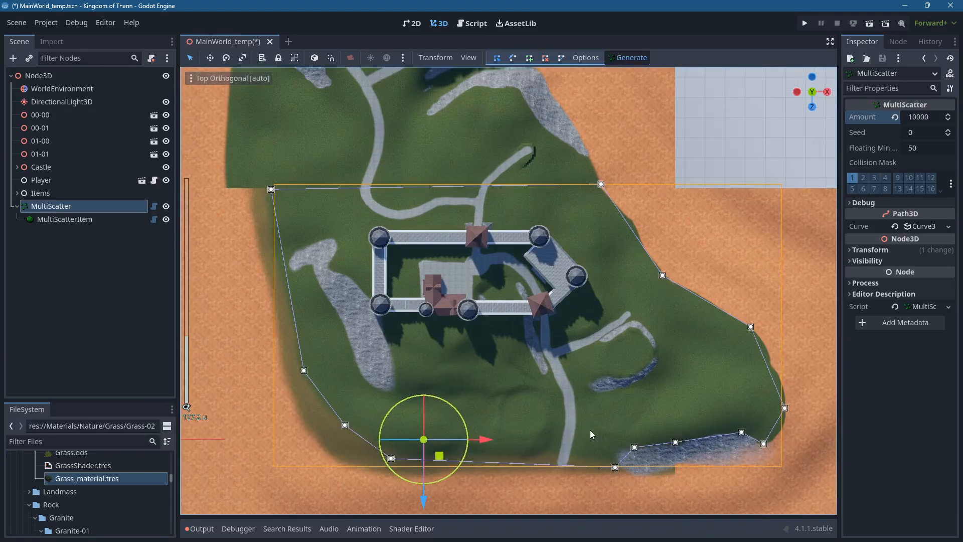
scroll(590, 430, "up", 10)
middle_click_drag(595, 450, 574, 299)
scroll(573, 299, "up", 5)
scroll(574, 278, "down", 10)
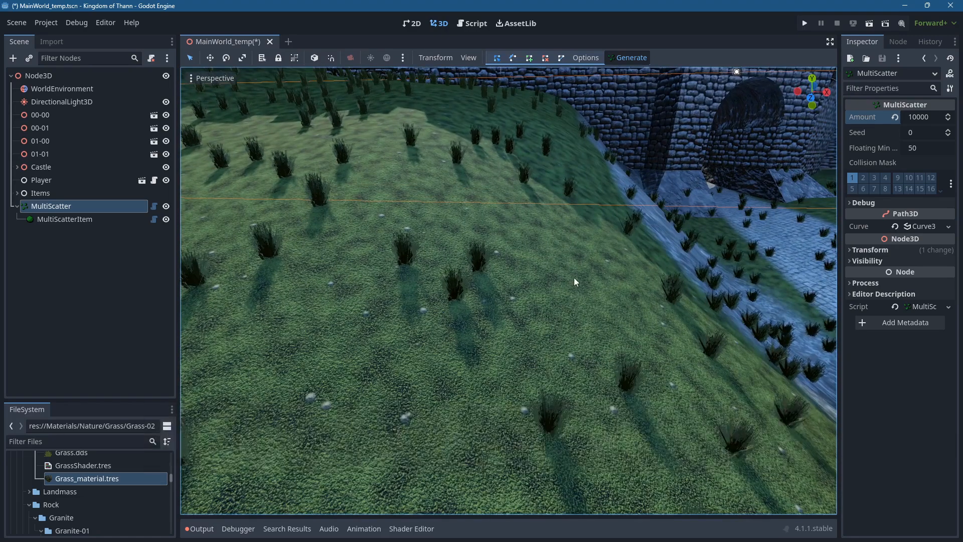
Add a second MultiScatterItem as a child of the MultiScatter node.
right_click(48, 208)
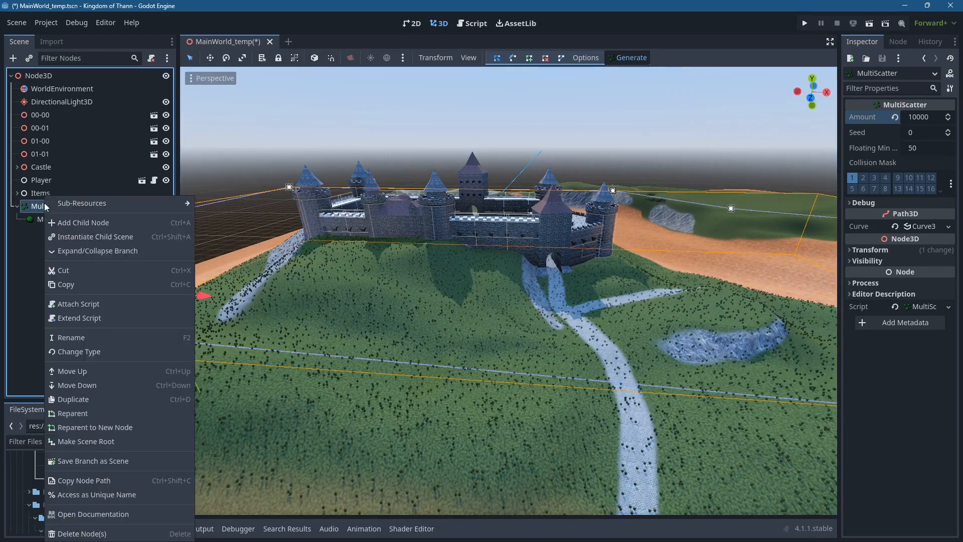
left_click(72, 209)
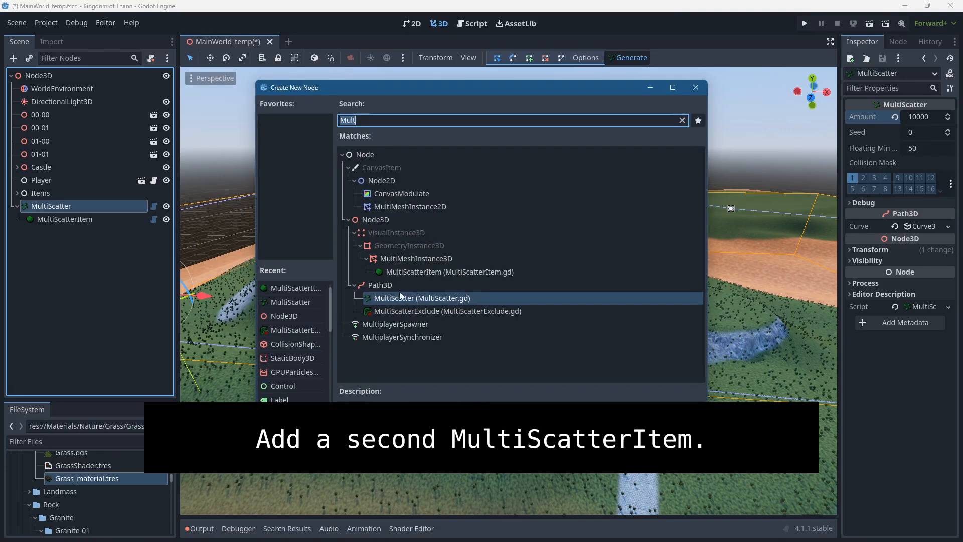
double_click(403, 273)
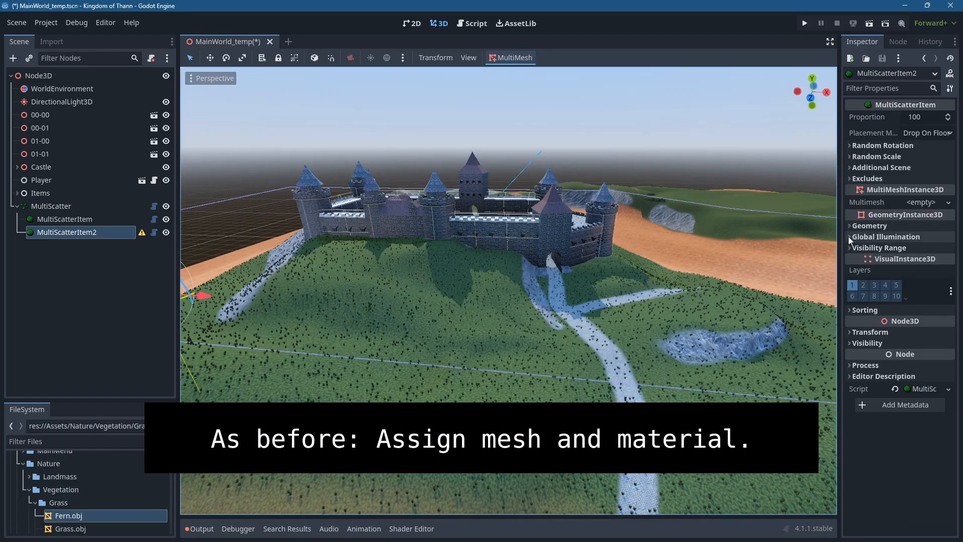
Give the second MultiScatterItem a new MultiMesh with 3D transform format and Fern.obj as its mesh.
left_click(926, 203)
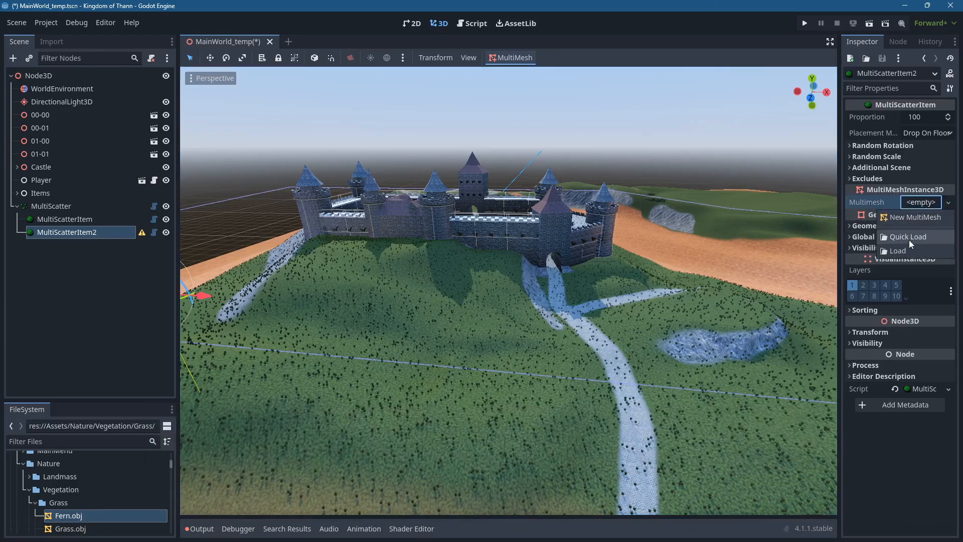
left_click(908, 218)
left_click(919, 203)
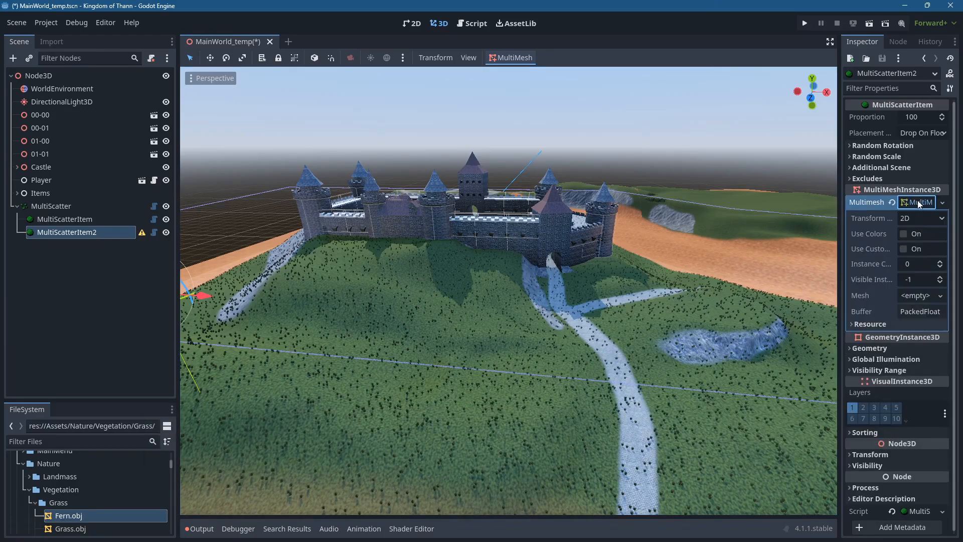
left_click(904, 220)
left_click(909, 246)
left_click_drag(60, 518, 913, 300)
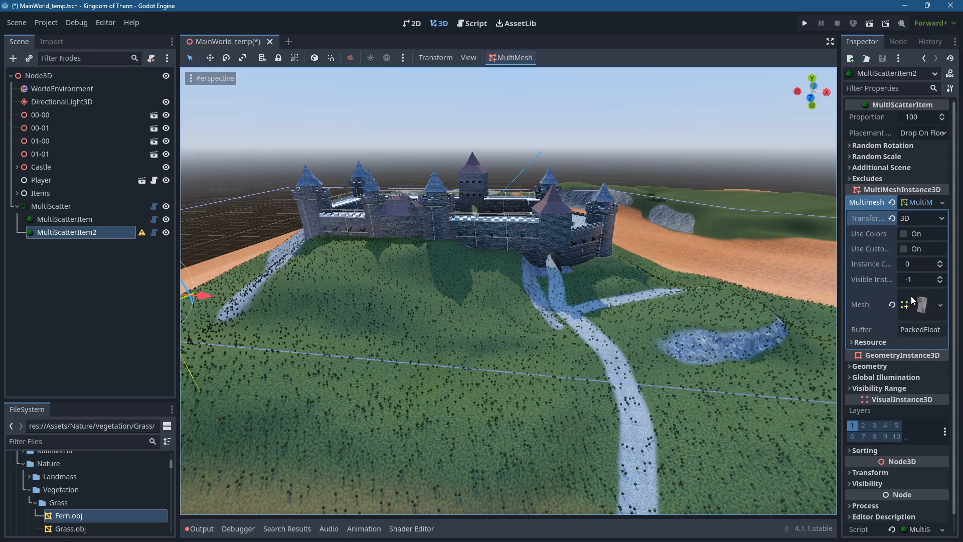
Assign Fern_material.tres from the Fern materials folder as the second MultiScatterItem's material override.
scroll(56, 512, "down", 17)
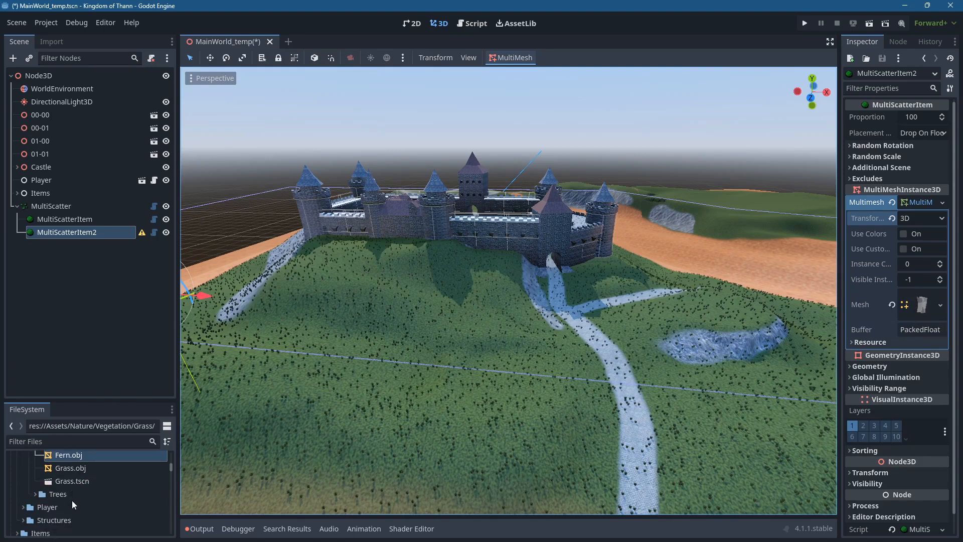
double_click(58, 469)
left_click_drag(71, 494, 916, 380)
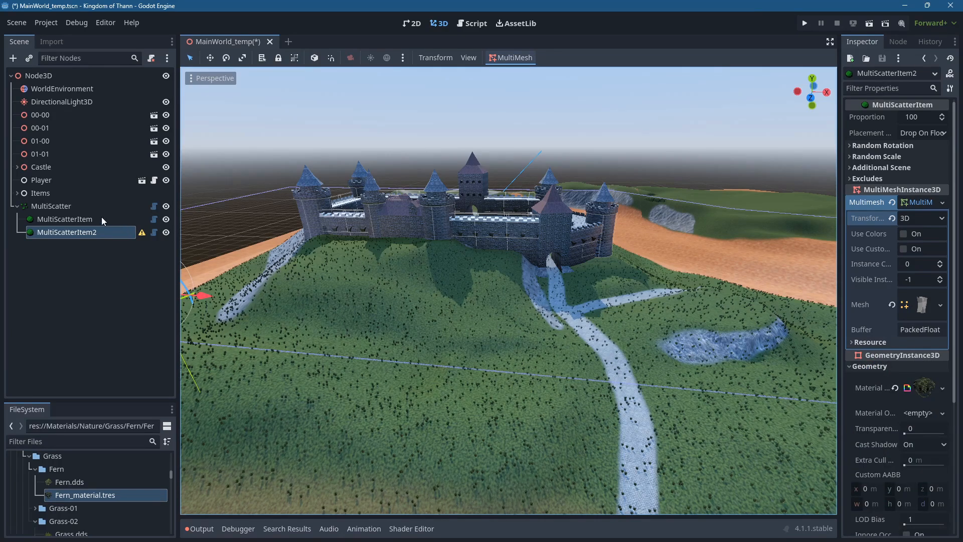
Regenerate the MultiScatter with both items and inspect the scattered grass and ferns near the castle gate.
left_click(78, 209)
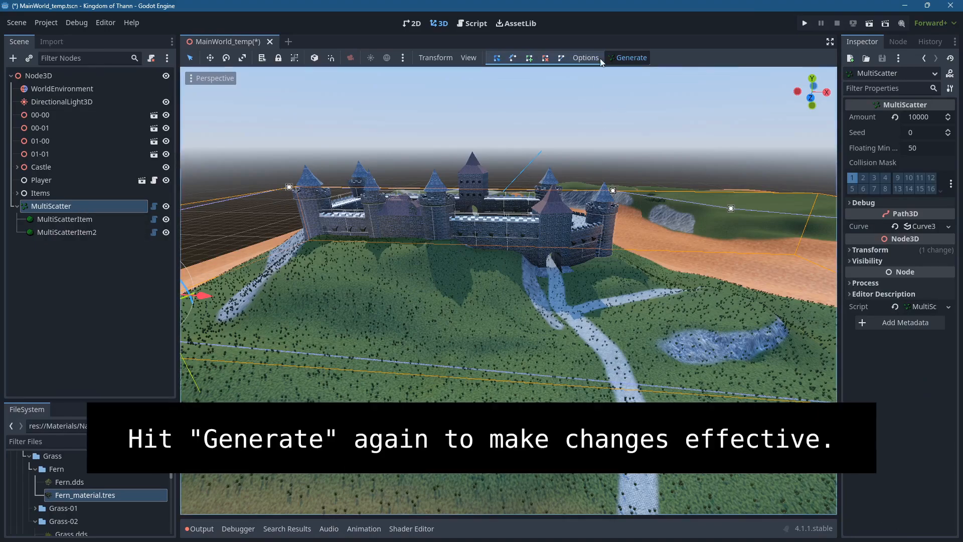
left_click(622, 61)
scroll(509, 290, "up", 8)
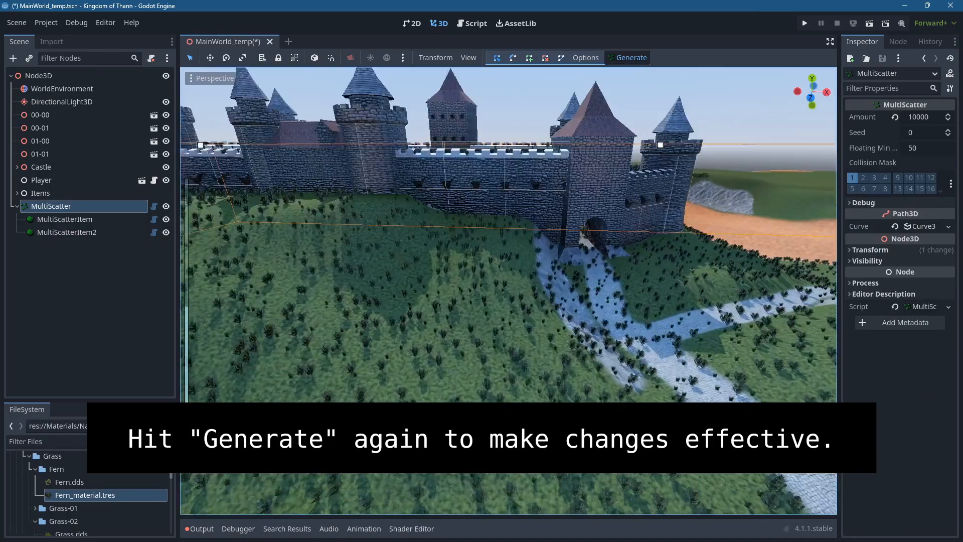
scroll(537, 433, "up", 10)
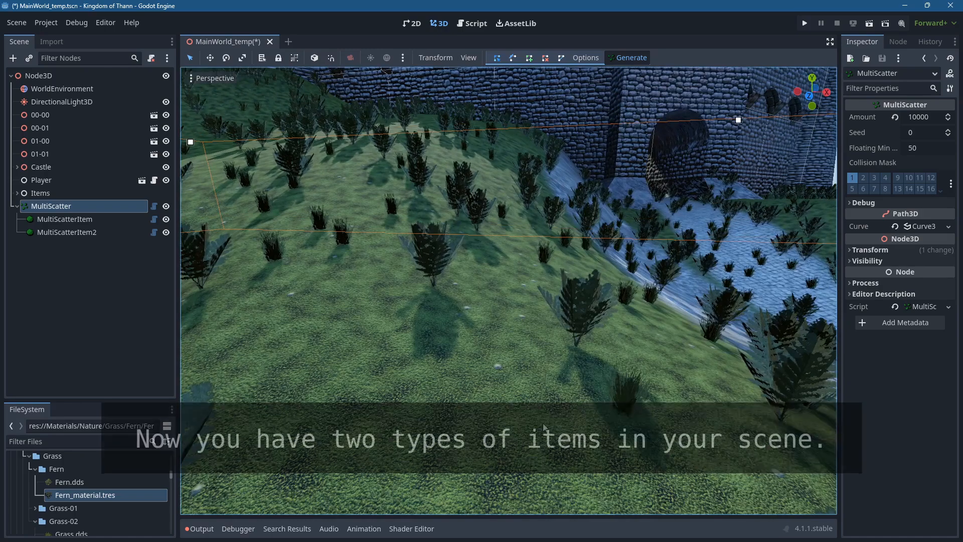
scroll(491, 222, "down", 12)
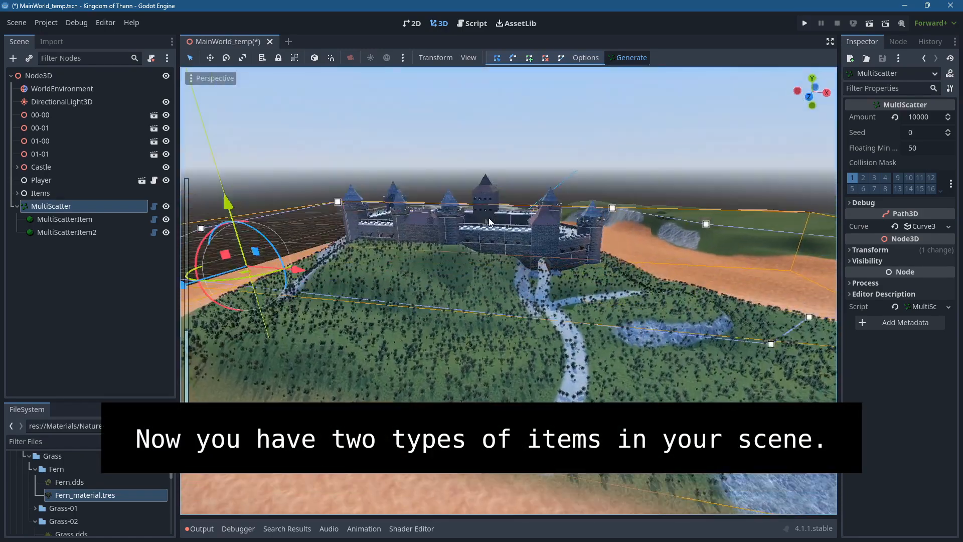
Add a MultiScatterExclude as a child of the MultiScatter node, with the castle shown in top view.
middle_click_drag(490, 222, 503, 325)
key("KP_7")
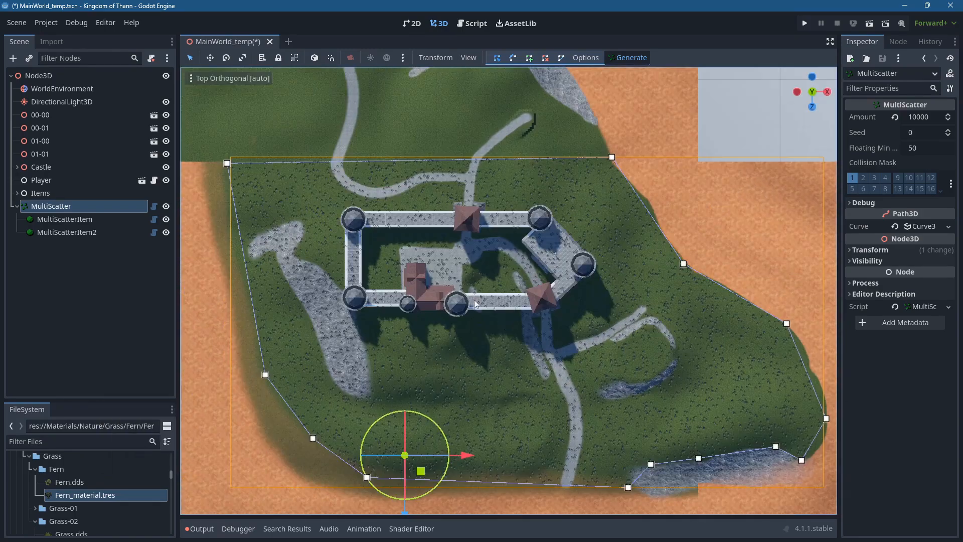
scroll(475, 300, "up", 4)
right_click(101, 204)
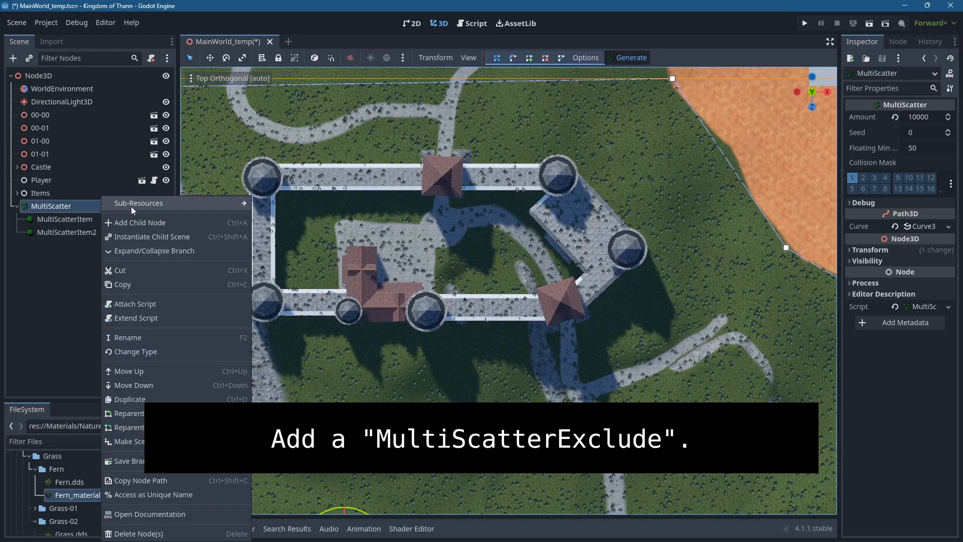
left_click(136, 223)
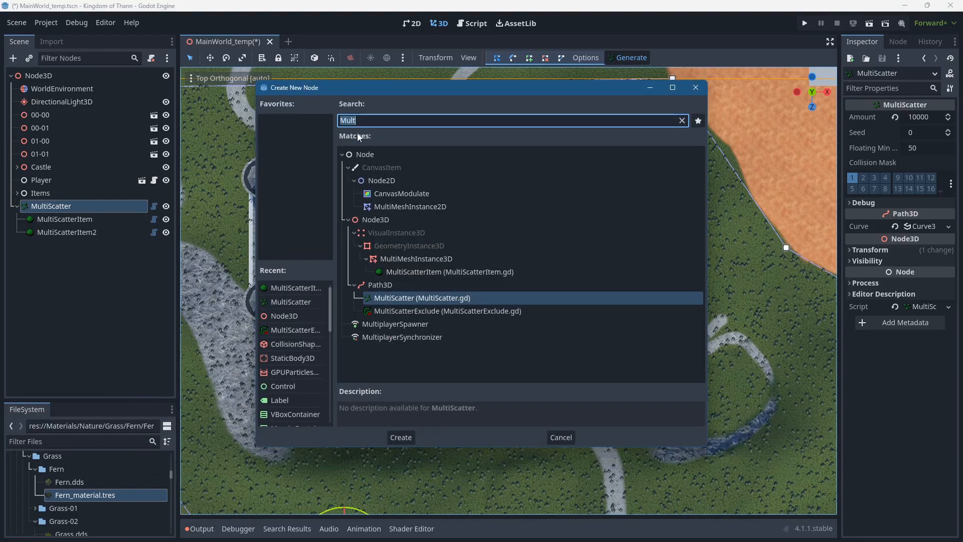
left_click(437, 311)
double_click(436, 311)
Draw the MultiScatterExclude curve as a closed polygon around the outer walls and towers of the castle.
left_click(93, 245)
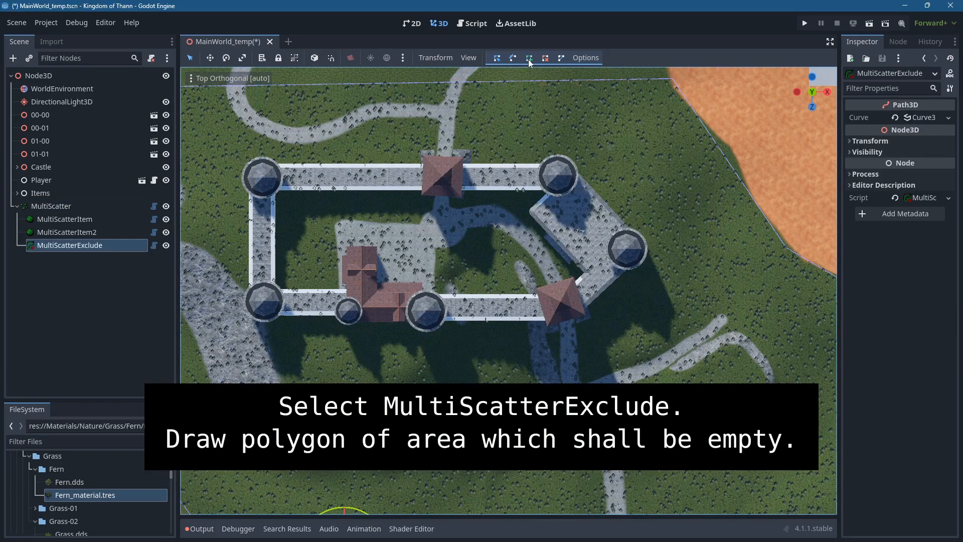
left_click(240, 157)
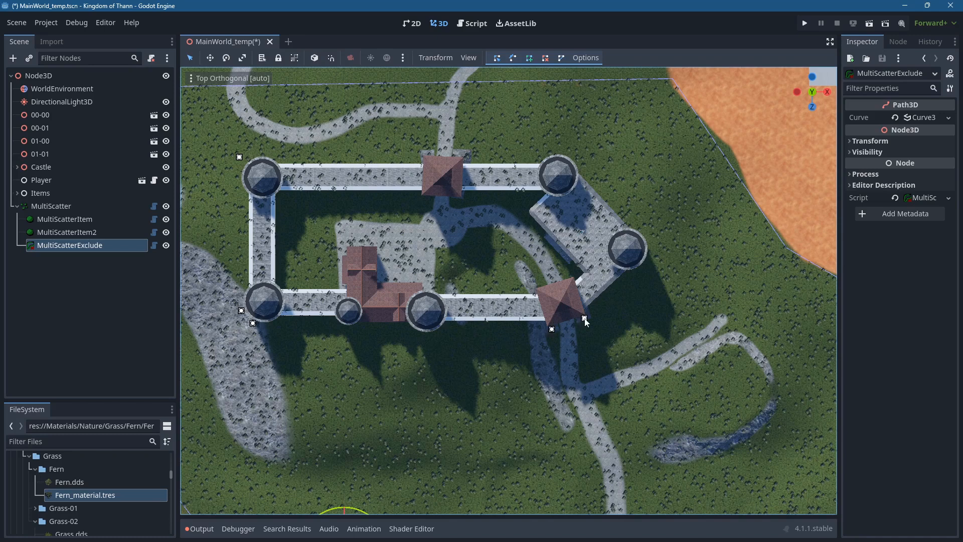
left_click(645, 234)
left_click(579, 165)
left_click(558, 152)
left_click(476, 155)
left_click(475, 146)
left_click(417, 146)
left_click(417, 156)
left_click(281, 157)
left_click(262, 151)
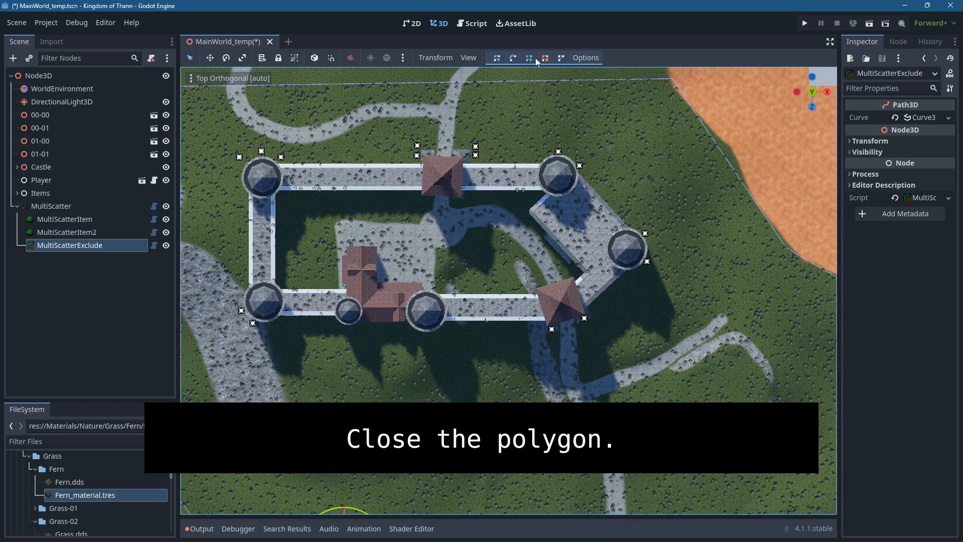
left_click(562, 61)
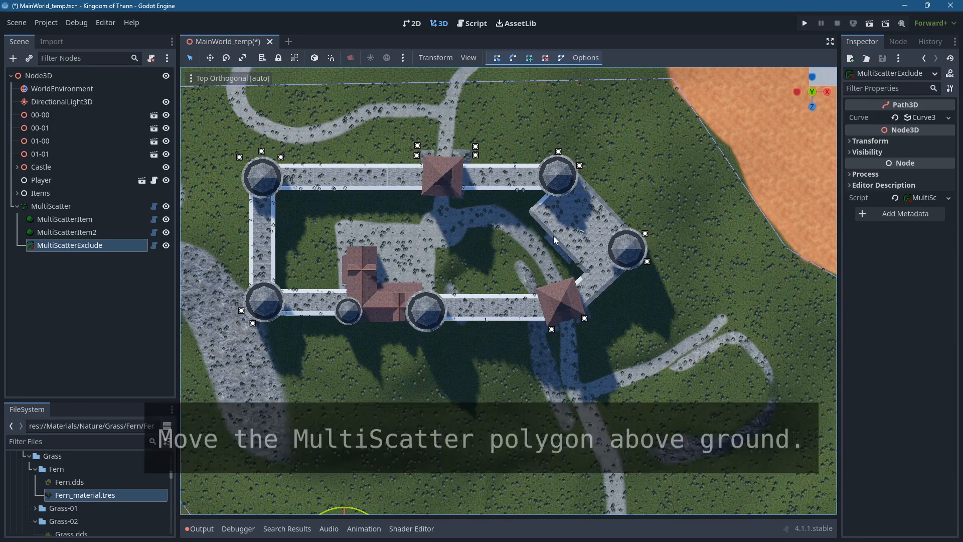
Raise the castle's MultiScatterExclude polygon above the ground in front view, and regenerate the MultiScatter.
key("KP_1")
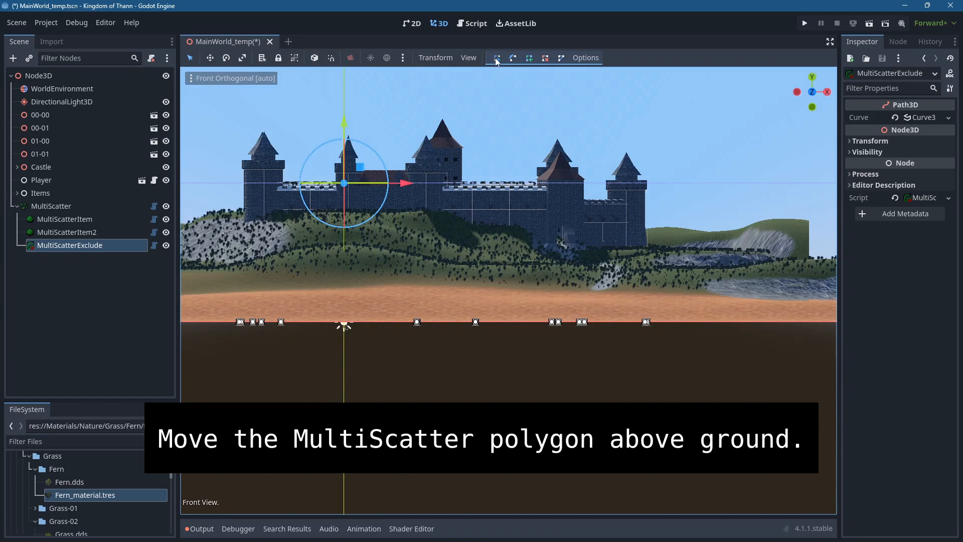
left_click_drag(344, 121, 360, 4)
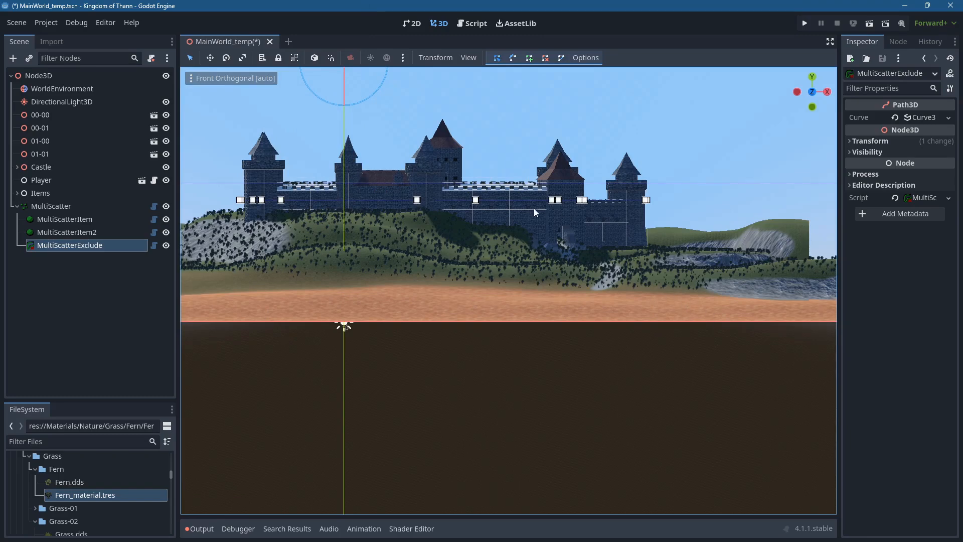
middle_click_drag(411, 241, 460, 305)
left_click(84, 205)
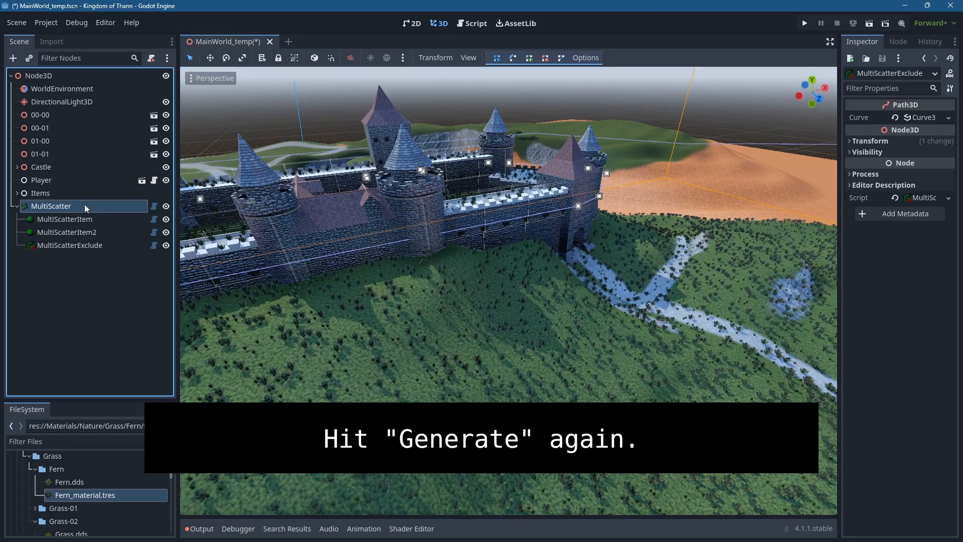
left_click(627, 60)
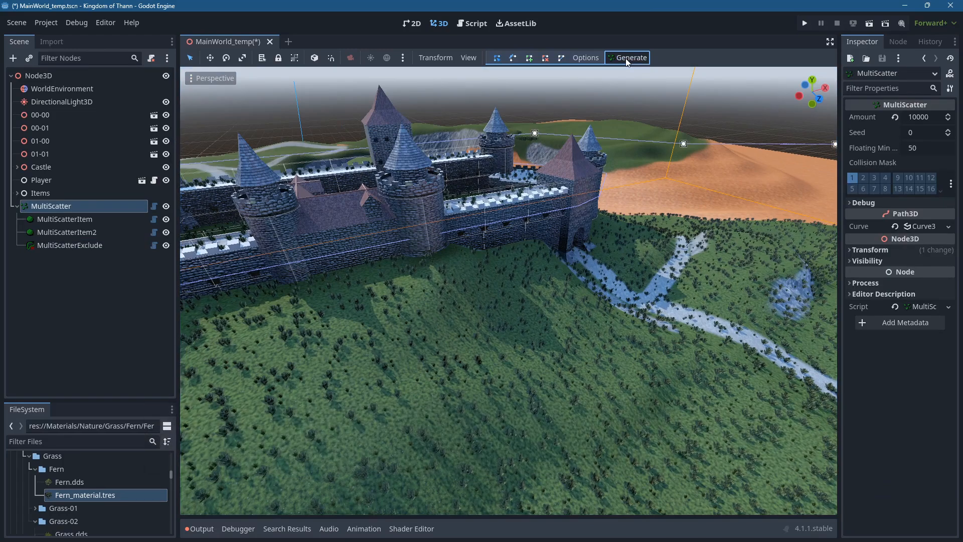
middle_click_drag(404, 221, 556, 269)
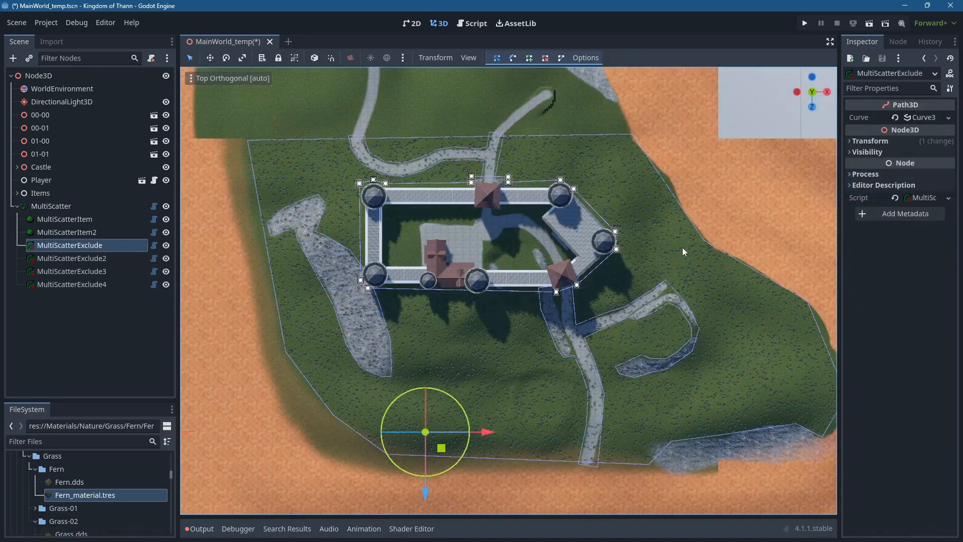
Check the polygons of MultiScatterExclude2, MultiScatterExclude3 and MultiScatterExclude4, and regenerate the MultiScatter with these exclude areas.
left_click(98, 258)
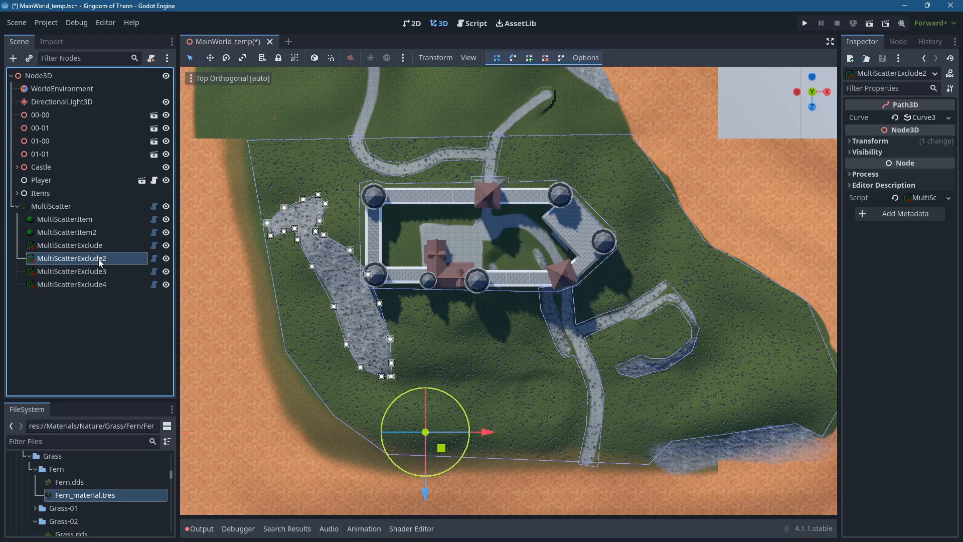
left_click(97, 270)
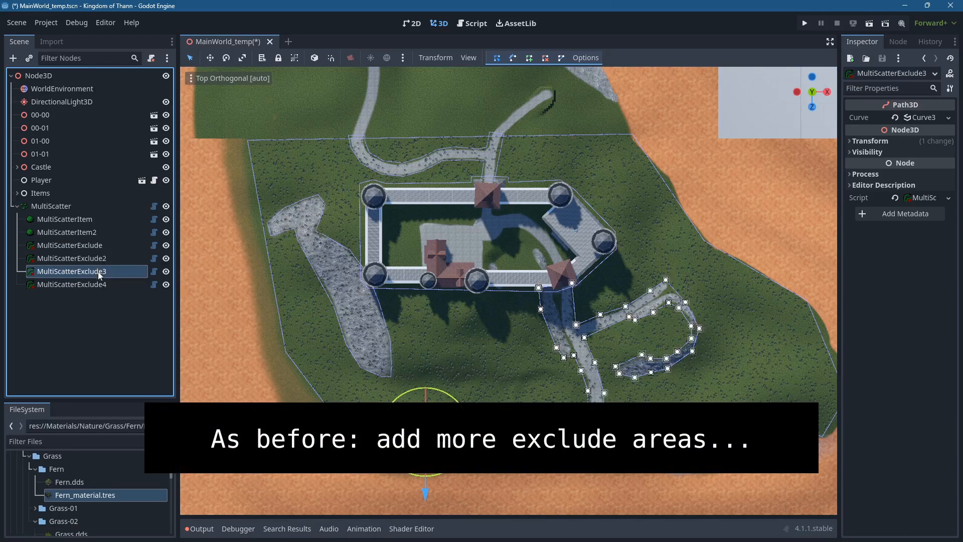
left_click(98, 285)
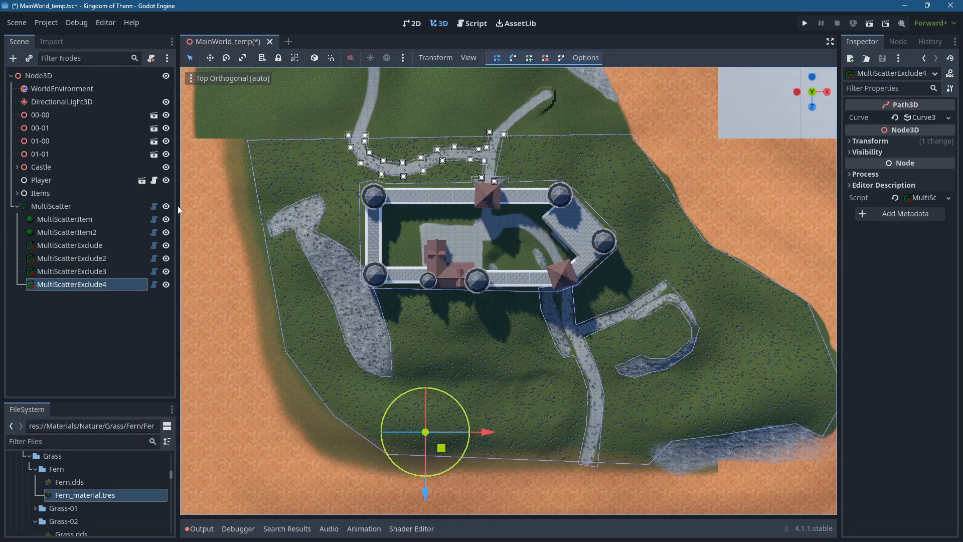
left_click(75, 206)
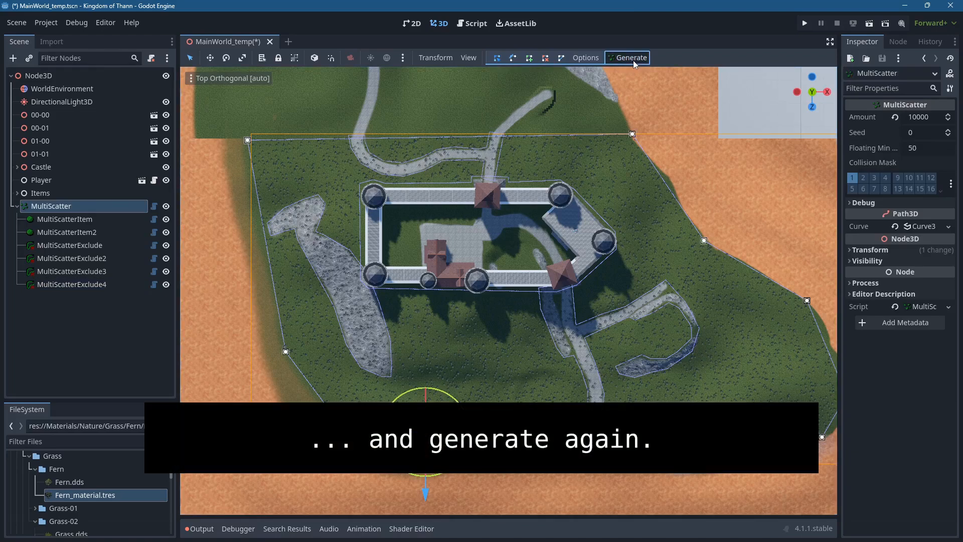
left_click(632, 58)
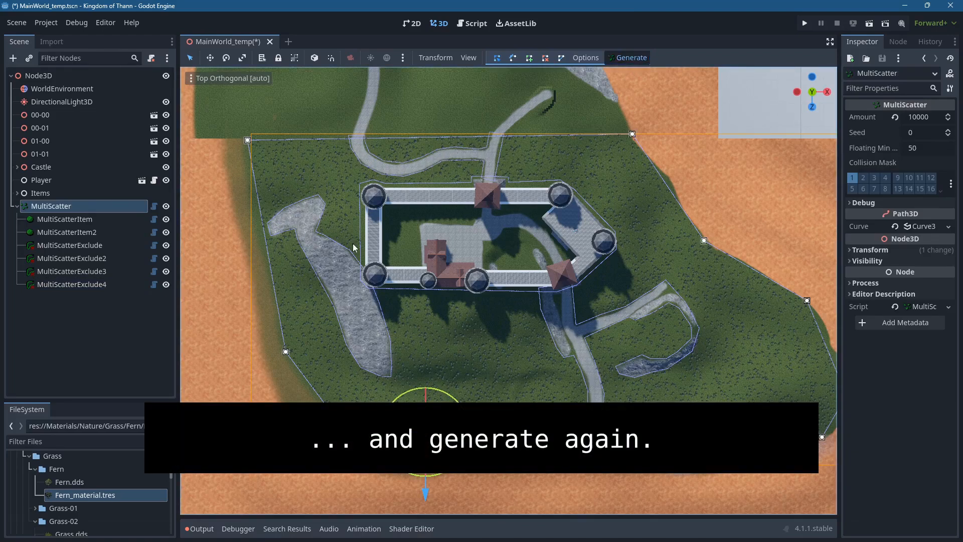
Rename the two scatter items Grass and Fern, and the four exclude nodes Castle, Rock 01, Pathway 01 and Pathway 02.
right_click(74, 219)
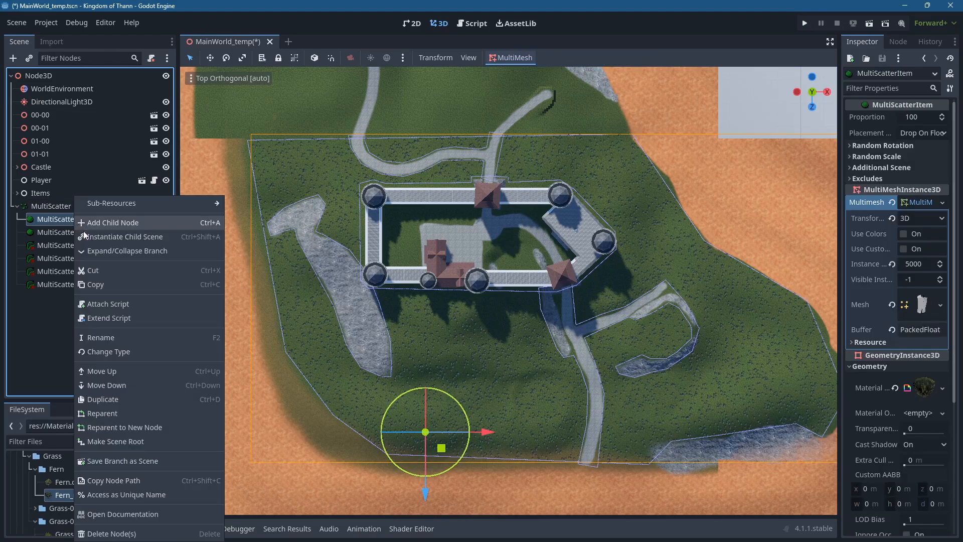
left_click(105, 342)
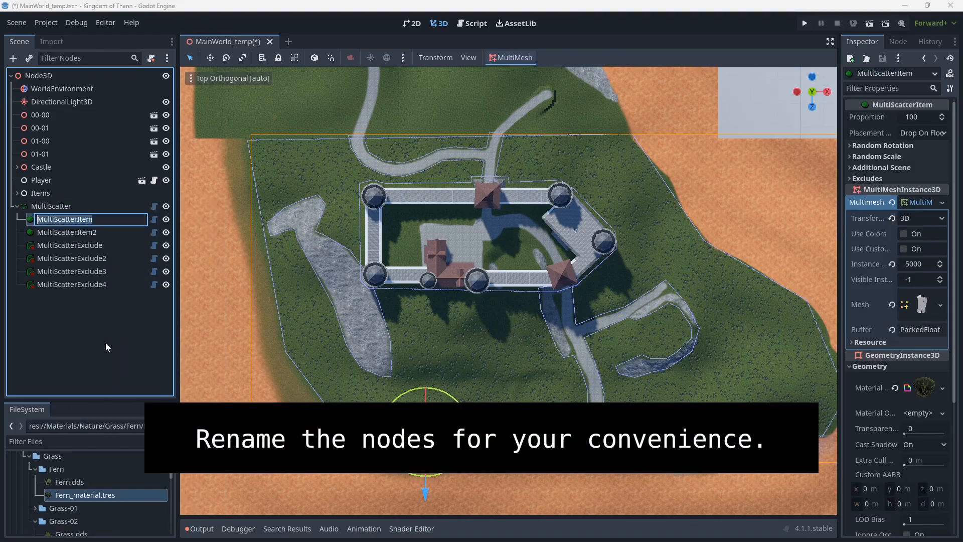
type("Grass")
key("Return")
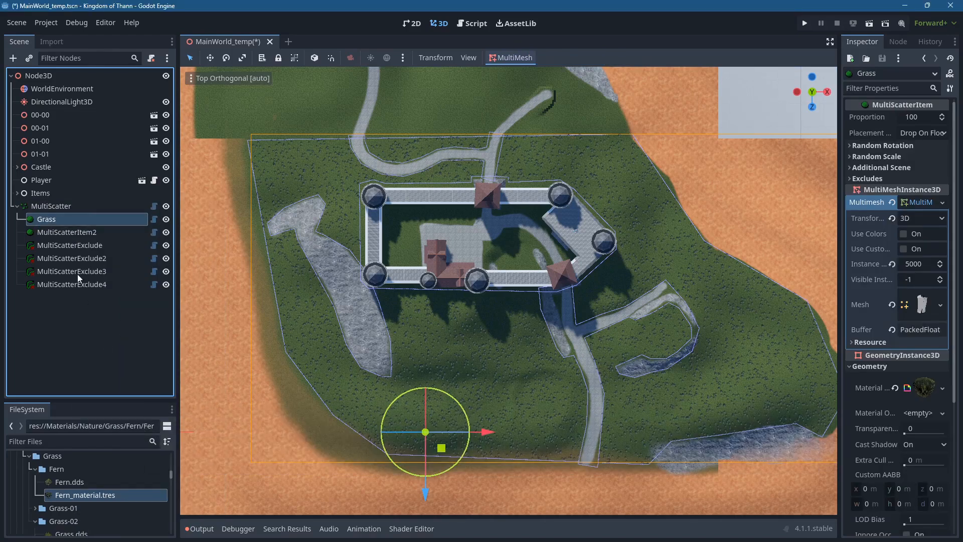
right_click(93, 232)
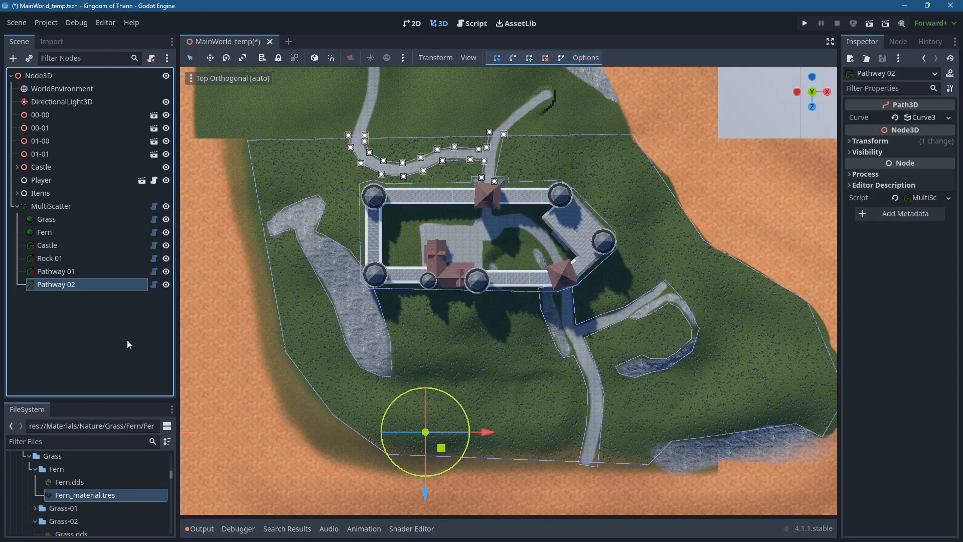
Set the proportion of the Grass item to 80 and of the Fern item to 20.
left_click(50, 221)
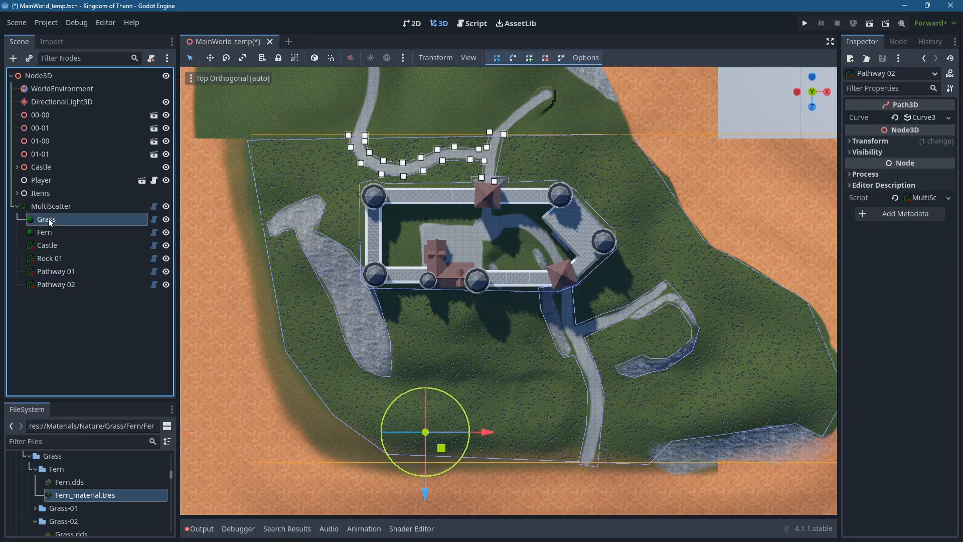
left_click(926, 117)
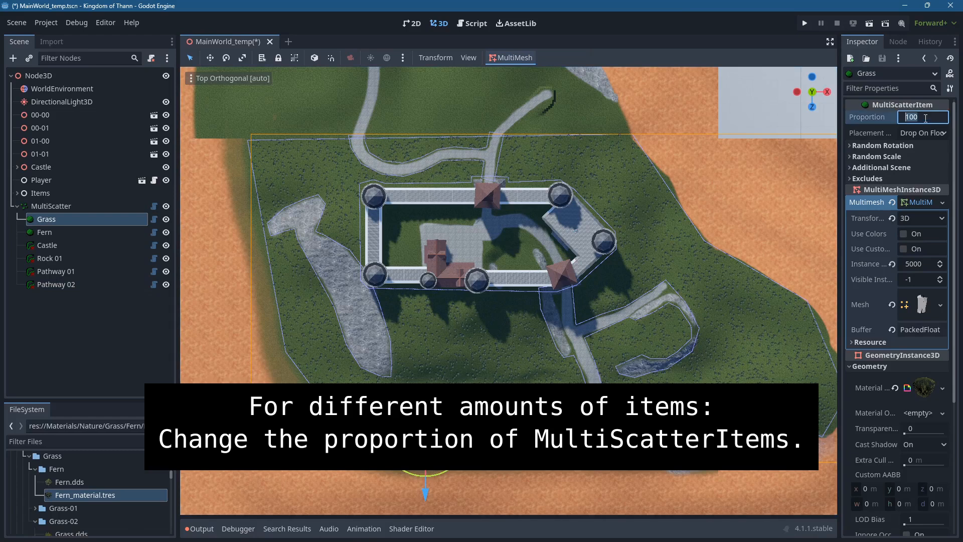
type("80")
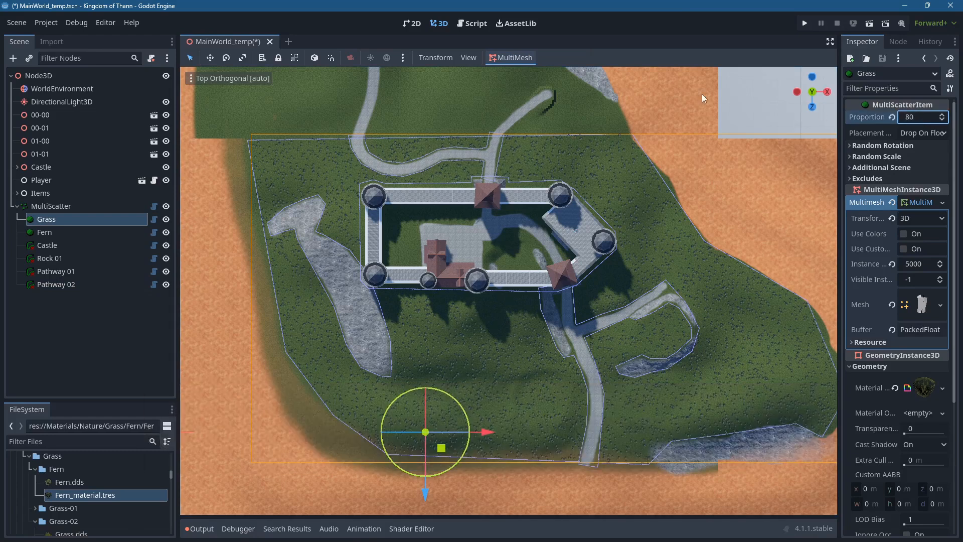
left_click(73, 231)
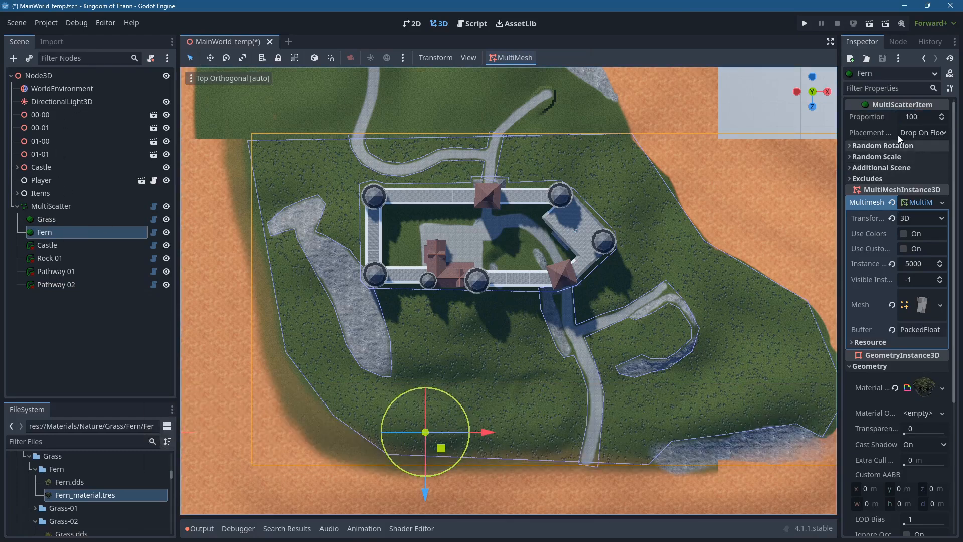
left_click(916, 117)
type("20")
key("Return")
Regenerate the MultiScatter with the new proportions and inspect the grass and fern mix on the castle slope.
left_click(74, 206)
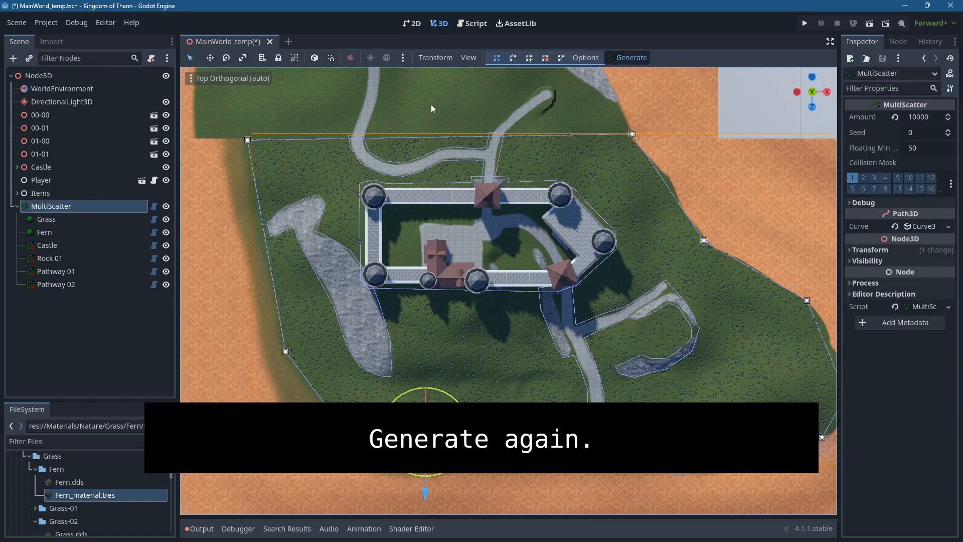
left_click(638, 59)
left_click(637, 58)
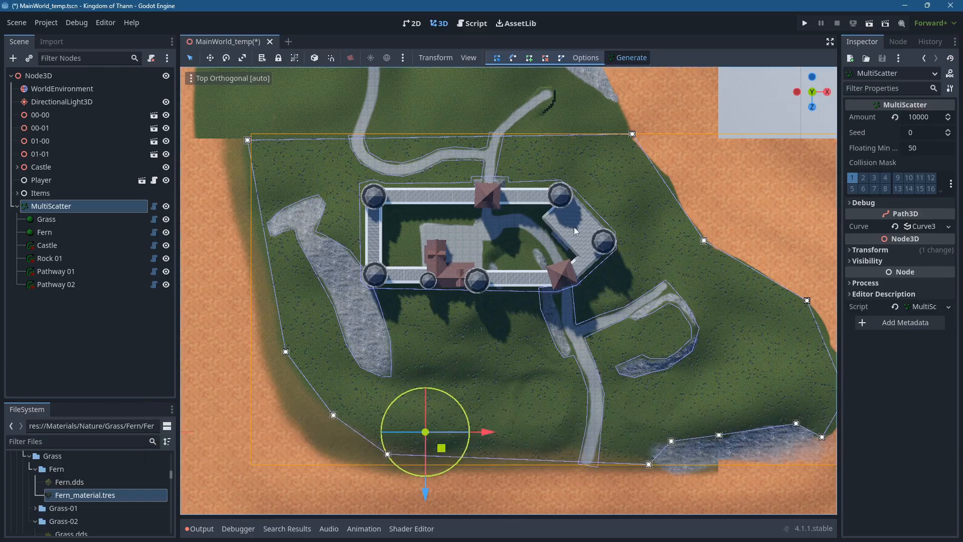
middle_click_drag(511, 417, 494, 281)
scroll(499, 326, "up", 14)
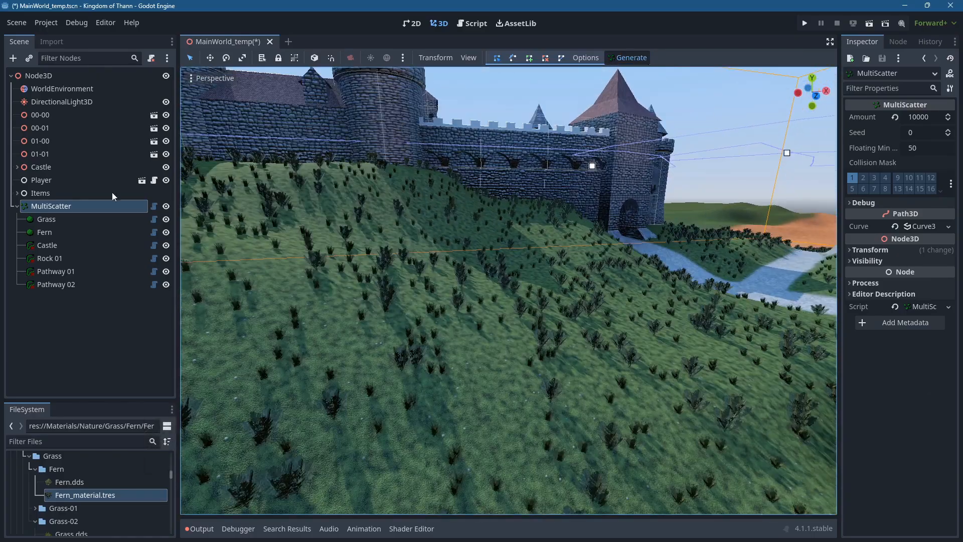
Add another MultiScatterItem child to the MultiScatter node and name it Tree.
right_click(52, 206)
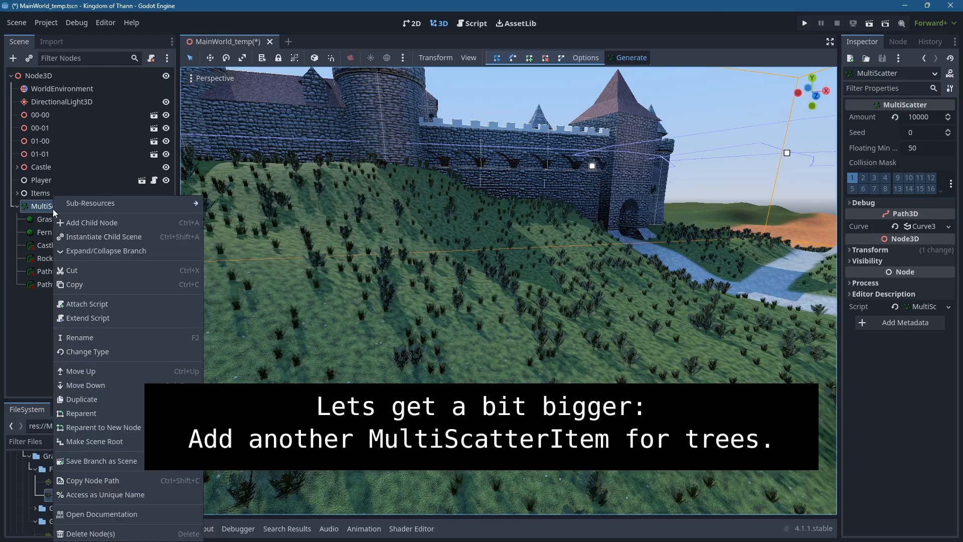
left_click(80, 220)
double_click(429, 271)
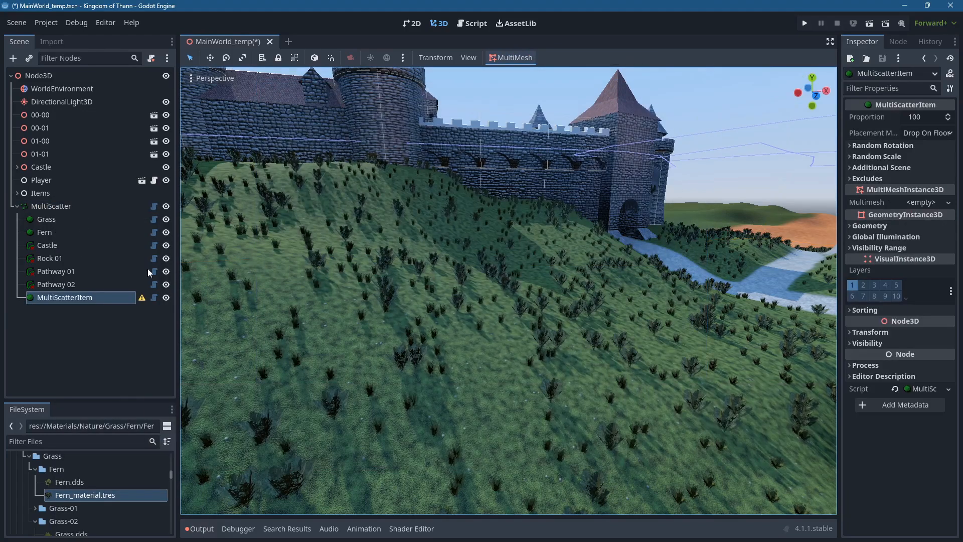
double_click(76, 297)
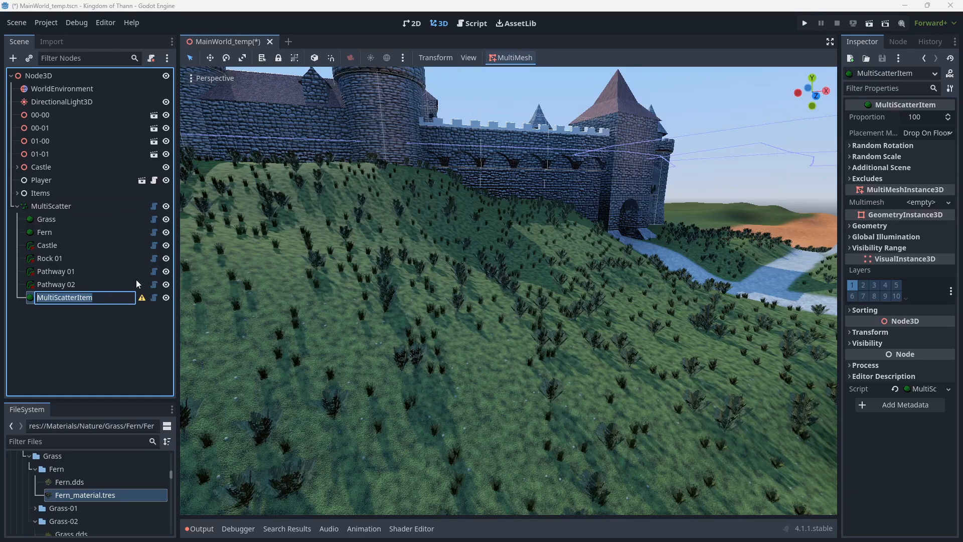
type("Tree")
key("Return")
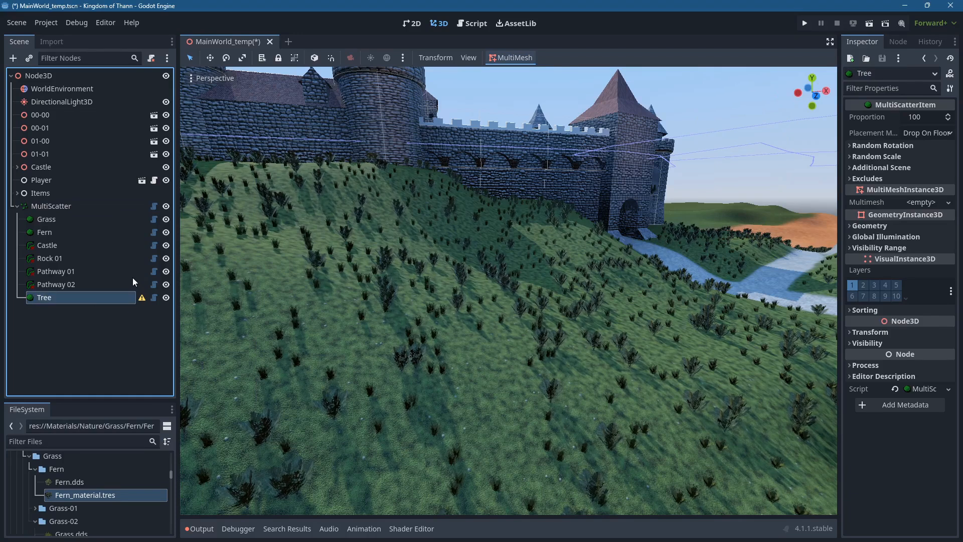
Create a new MultiMesh for the Tree item and set its transform format to 3D.
left_click(917, 203)
left_click(907, 219)
left_click(926, 204)
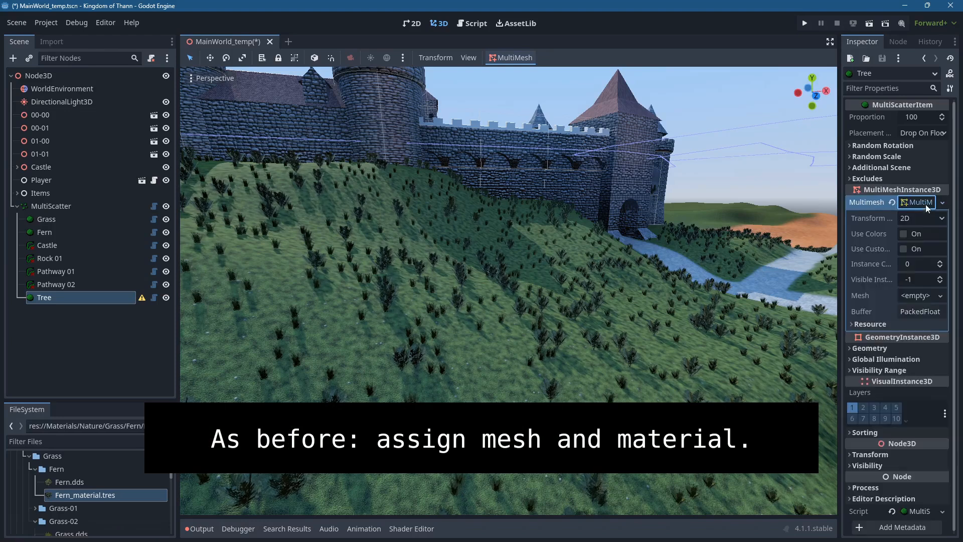
left_click(922, 218)
left_click(919, 249)
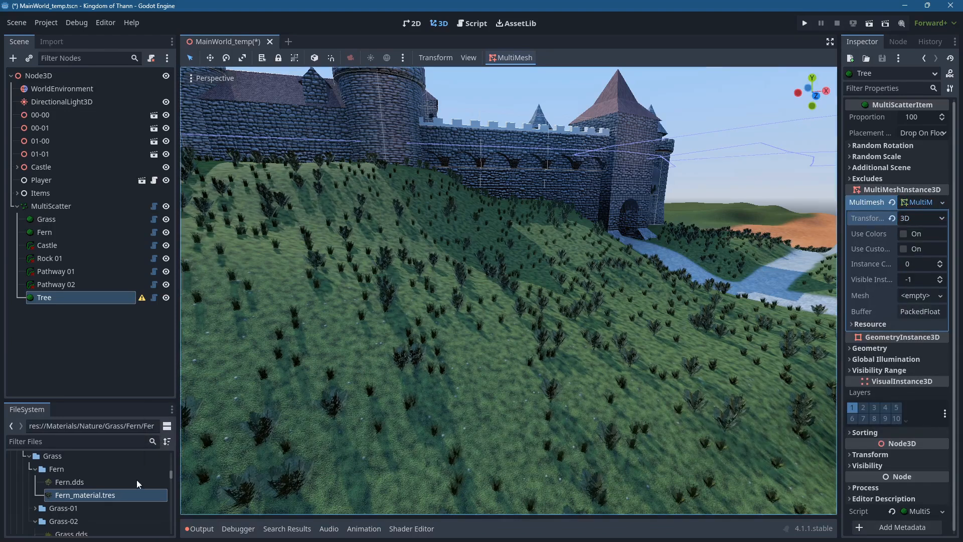
Assign FirTree.obj from the Vegetation/Trees folder as the mesh of the Tree item's MultiMesh.
scroll(137, 483, "down", 8)
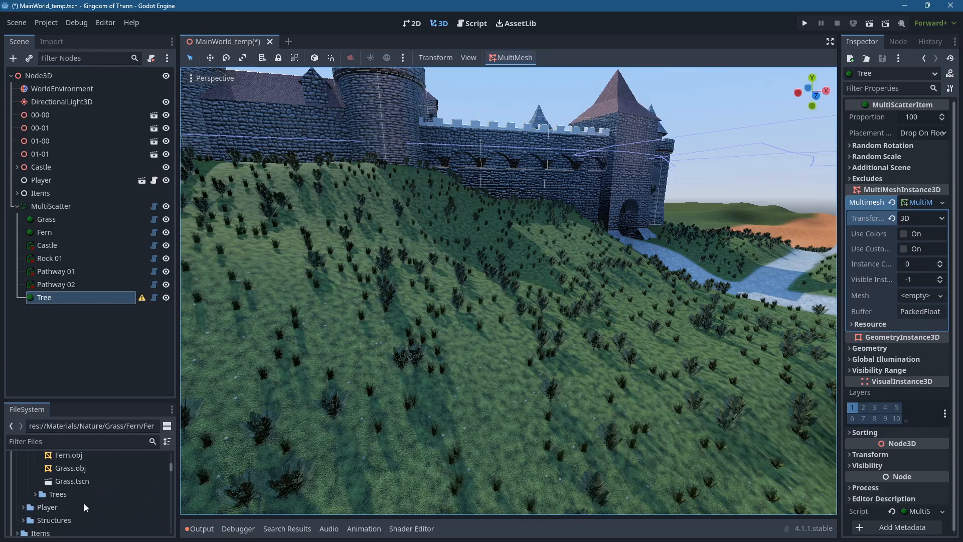
left_click(40, 496)
left_click(36, 495)
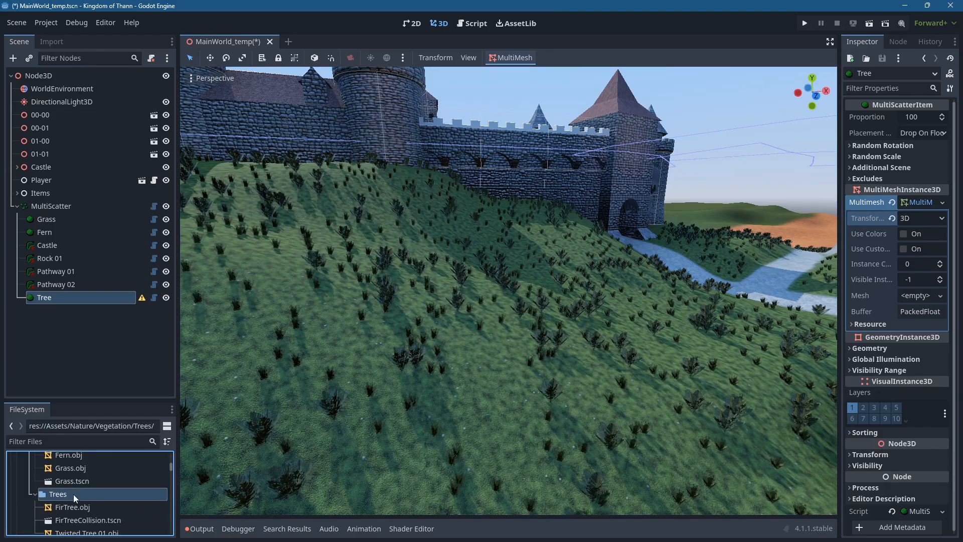
scroll(73, 497, "down", 2)
left_click(56, 488)
left_click_drag(56, 488, 916, 297)
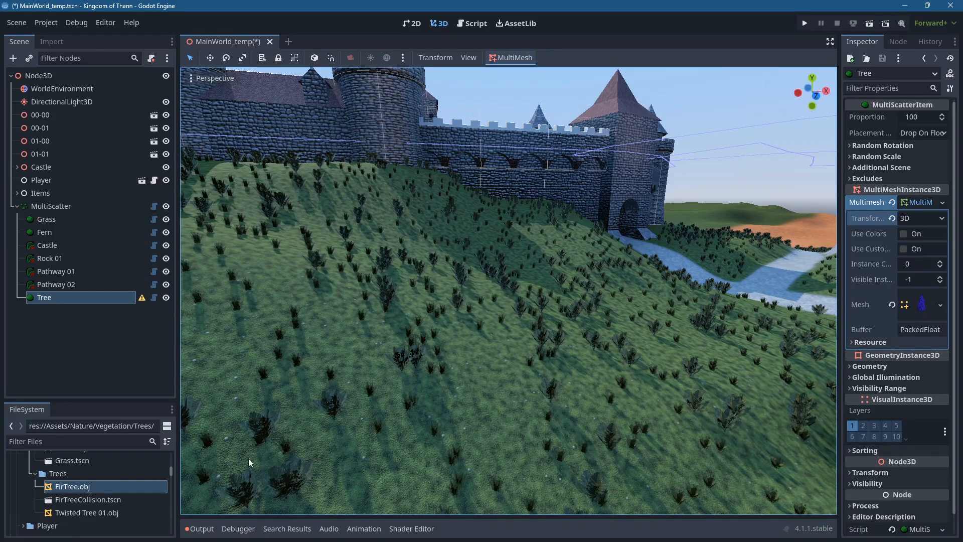
Assign Fir Tree Material.tres as the Tree item's geometry material override and save the scene.
scroll(99, 496, "down", 5)
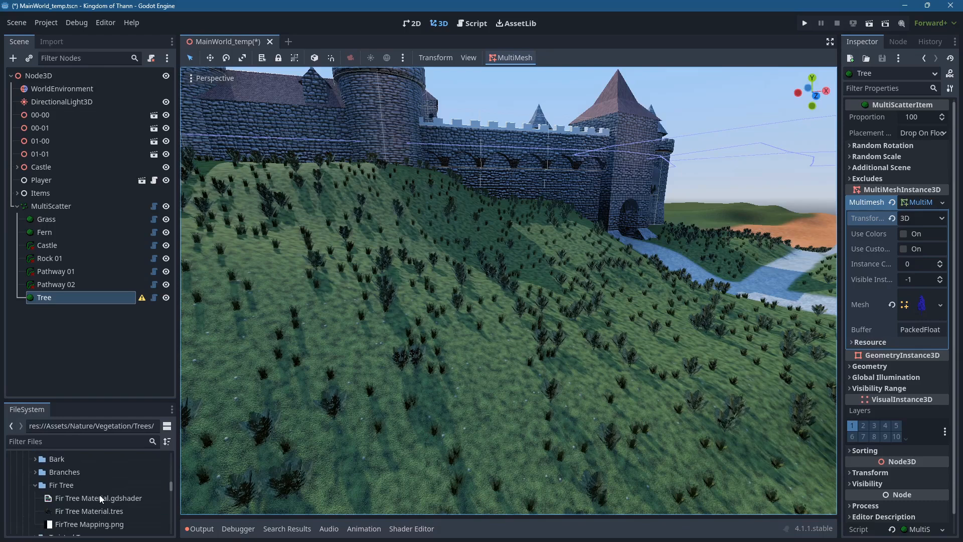
scroll(99, 495, "up", 2)
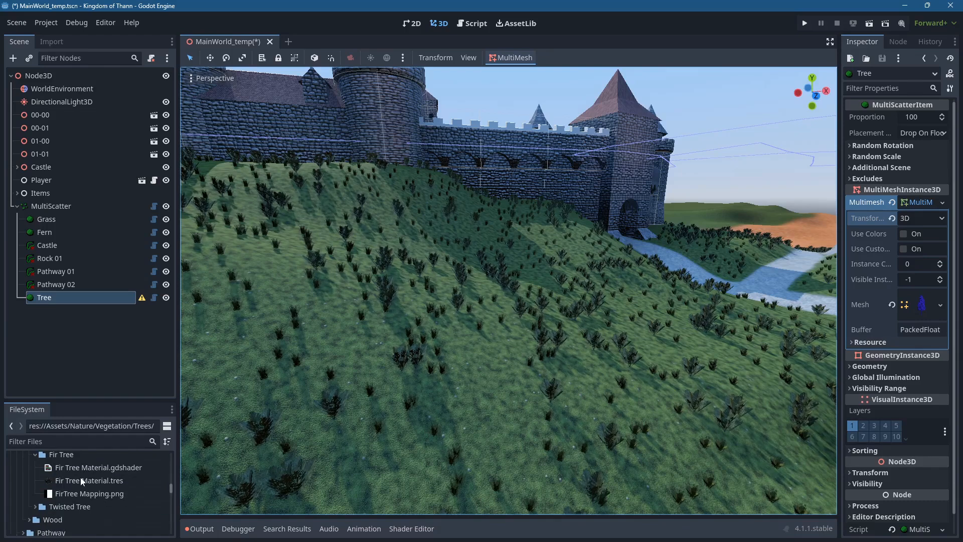
left_click(65, 480)
left_click_drag(61, 480, 923, 385)
key("ctrl+s")
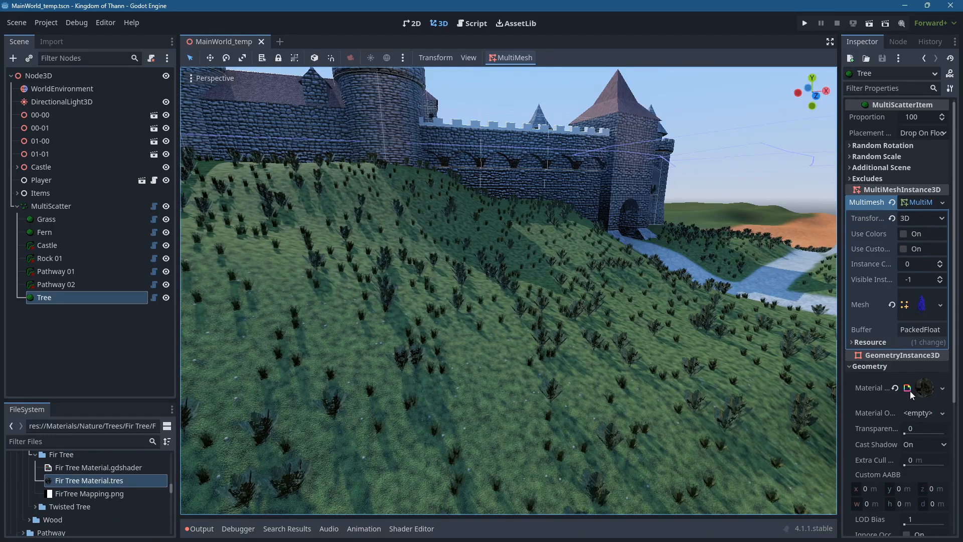
Set the proportion of the Tree item to 1 and regenerate the MultiScatter to place trees around the castle.
left_click(911, 117)
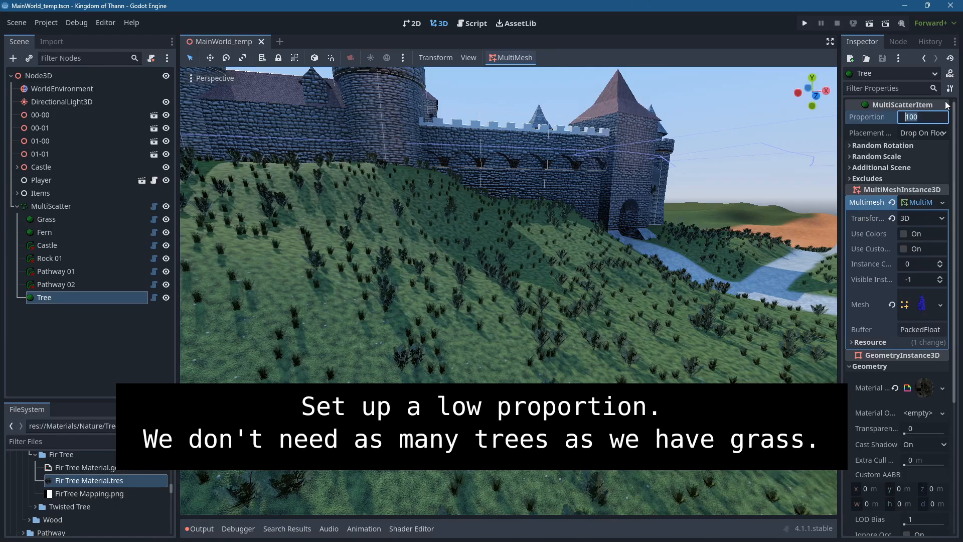
type("1")
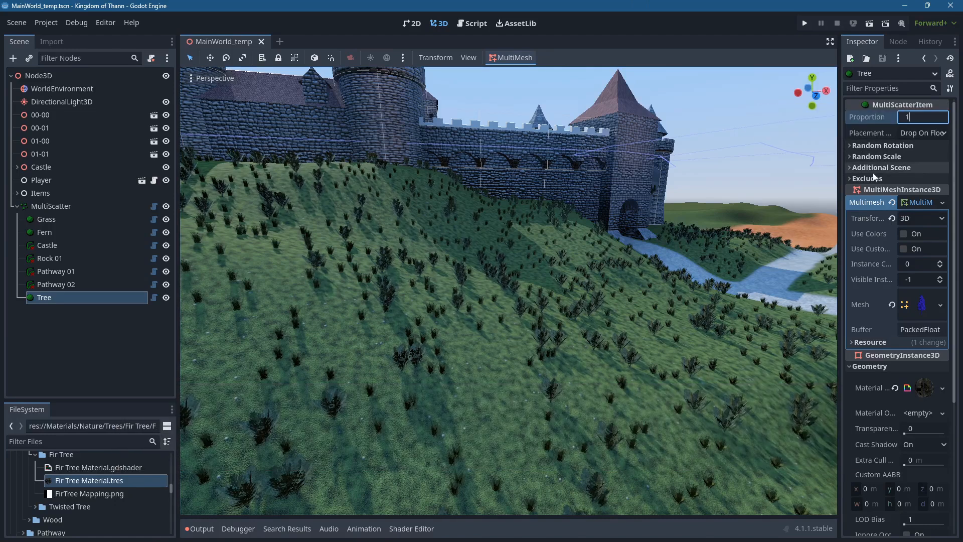
key("Return")
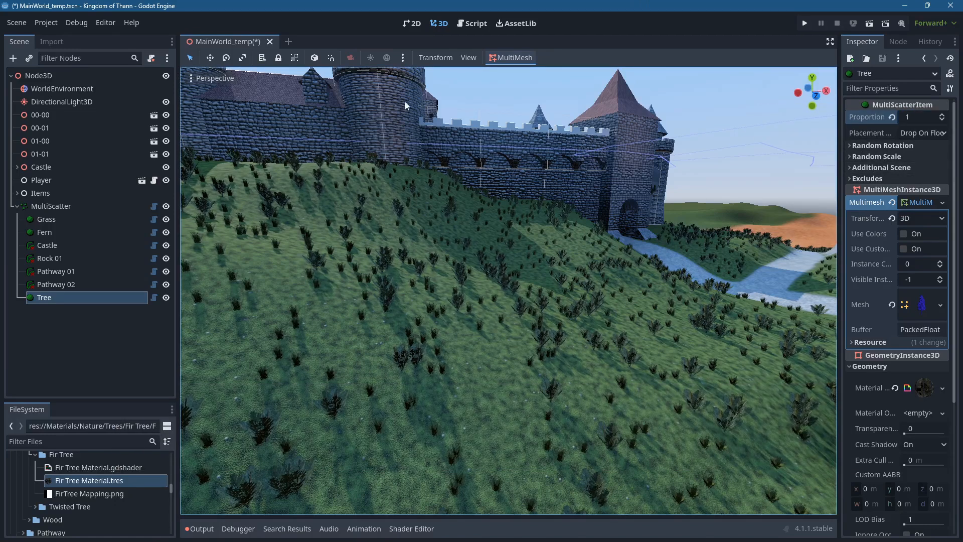
left_click(88, 205)
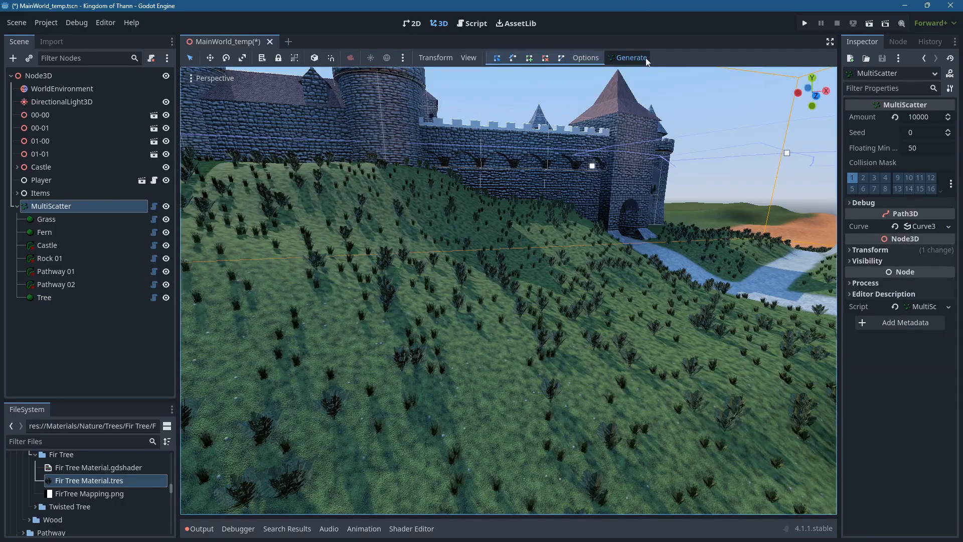
left_click(623, 59)
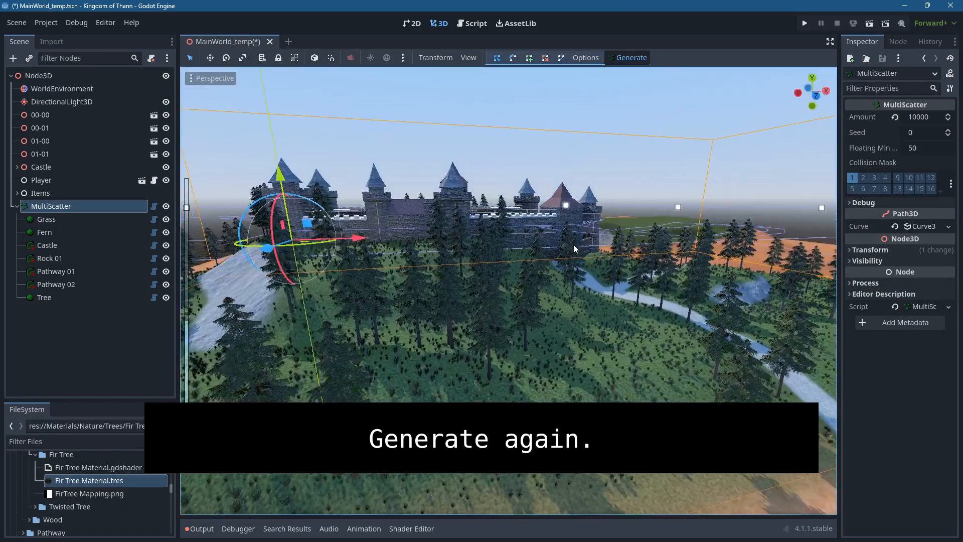
middle_click_drag(573, 245, 615, 269)
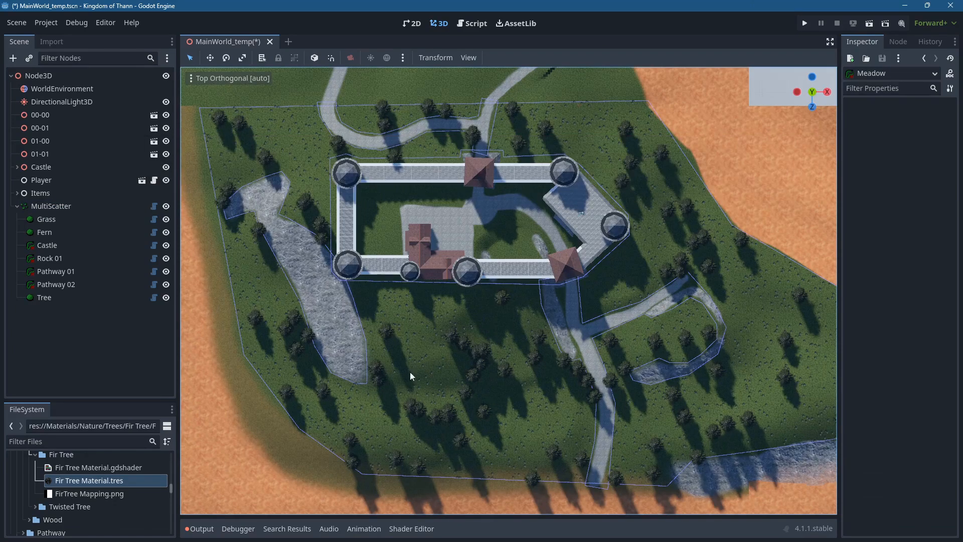
Add another MultiScatterExclude child to the MultiScatter node and name it Meadow.
left_click(88, 205)
right_click(126, 213)
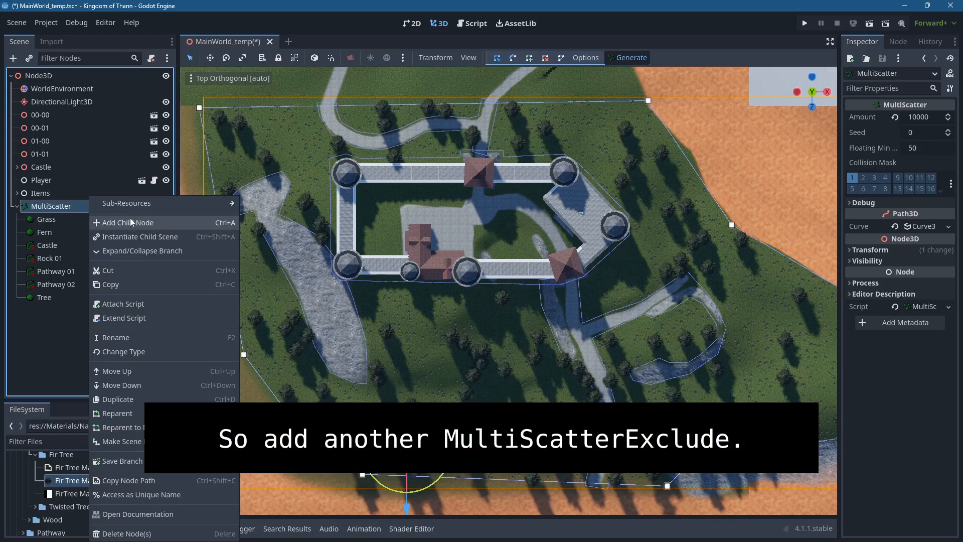
left_click(144, 221)
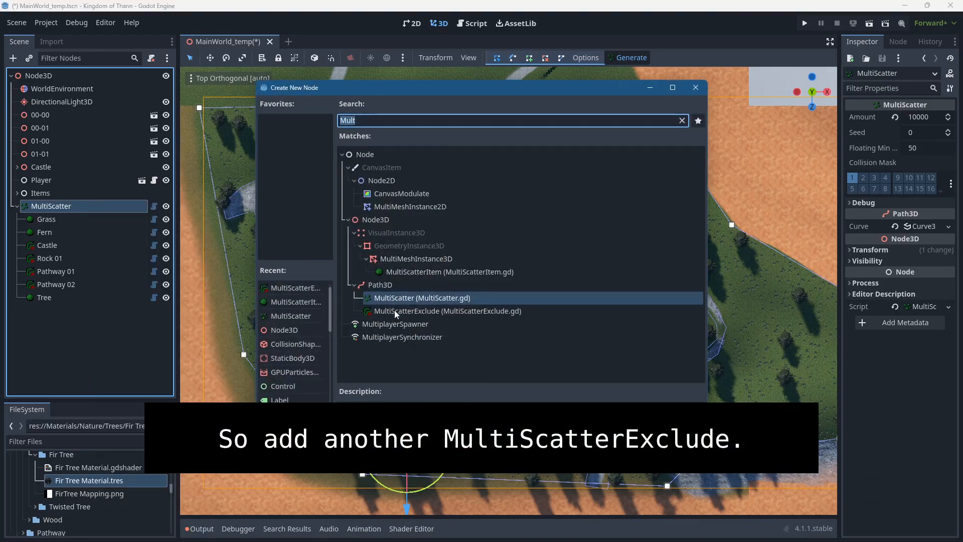
double_click(394, 311)
double_click(49, 310)
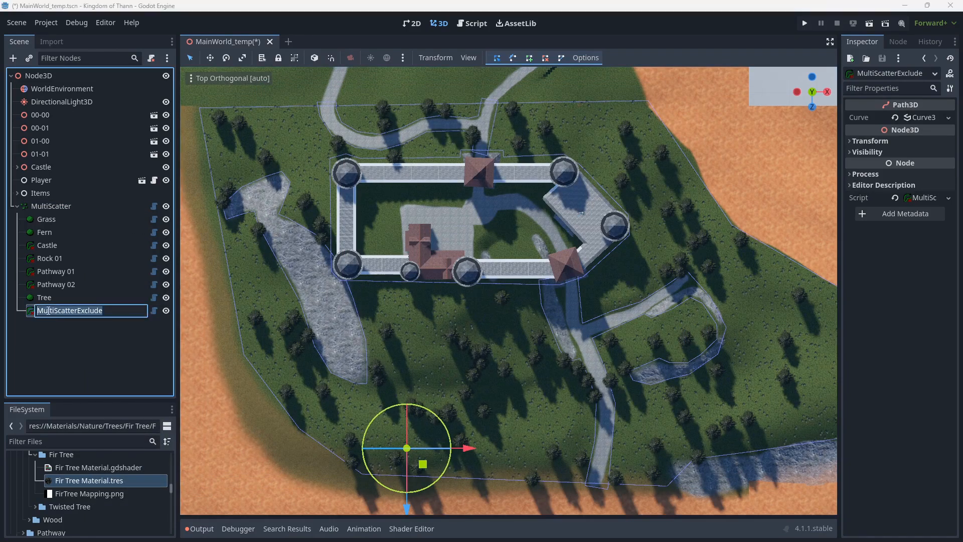
type("Meadow")
key("Return")
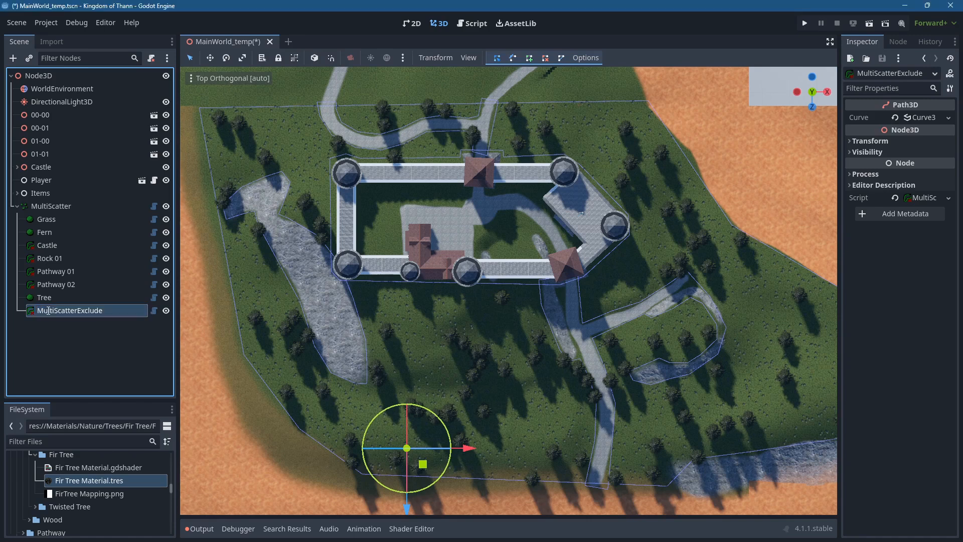
Draw the Meadow exclude area as a closed polygon over the grassland below the castle, spanning the lower pathway.
left_click(530, 59)
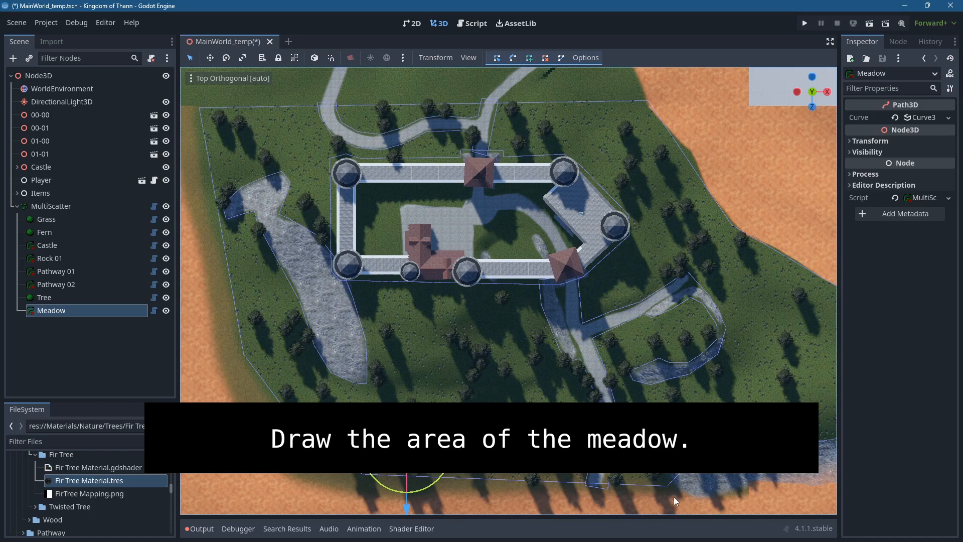
left_click(668, 405)
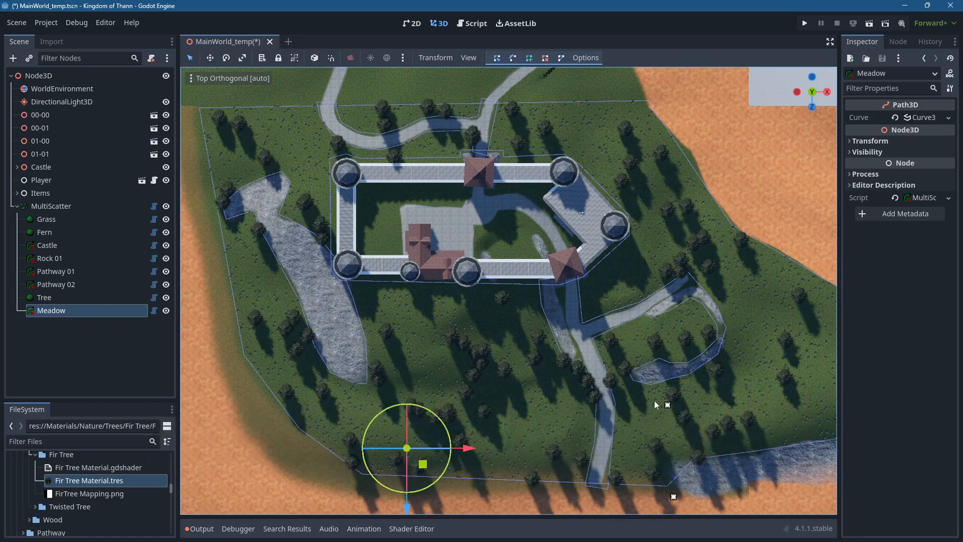
left_click(524, 374)
left_click(321, 427)
left_click(309, 467)
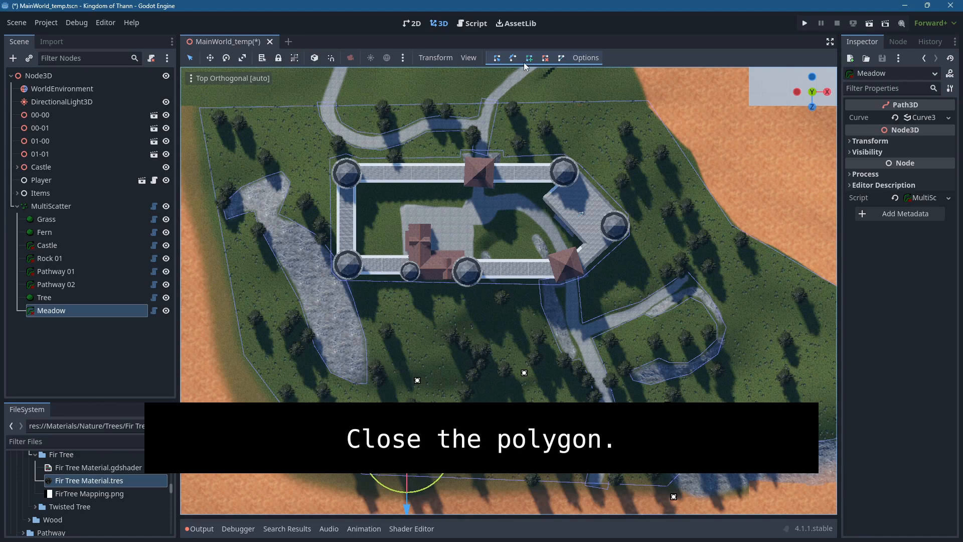
Raise the Meadow polygon above the ground in the front view and return to the top view.
key("KP_1")
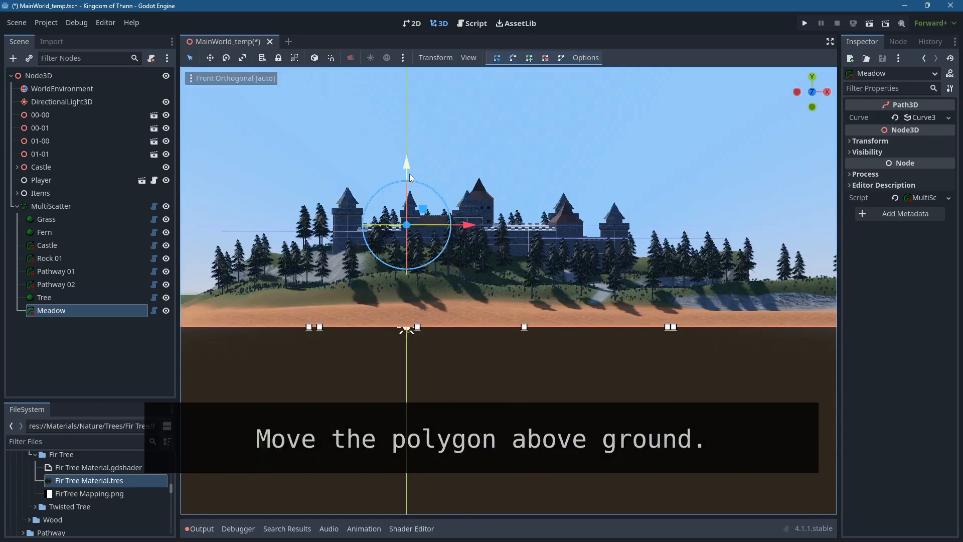
left_click_drag(410, 167, 412, 58)
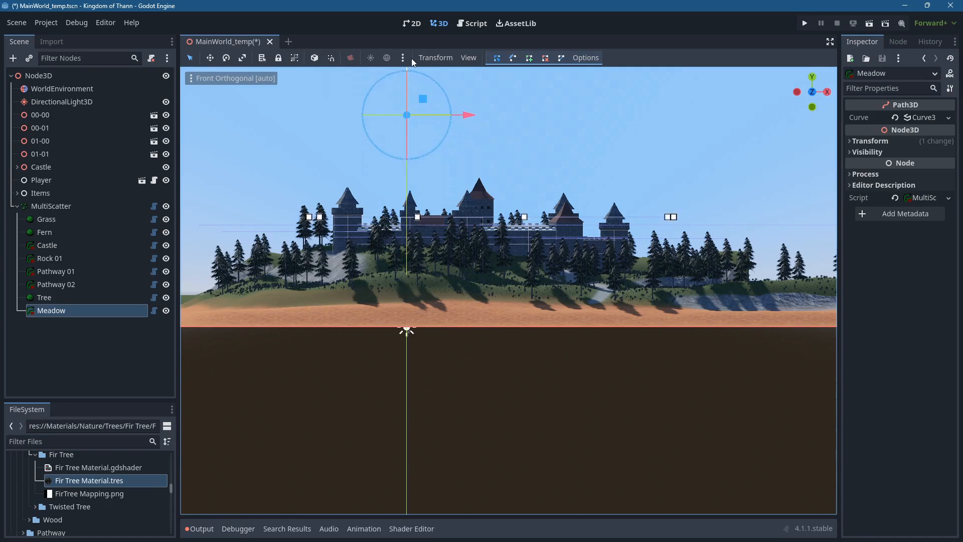
key("KP_7")
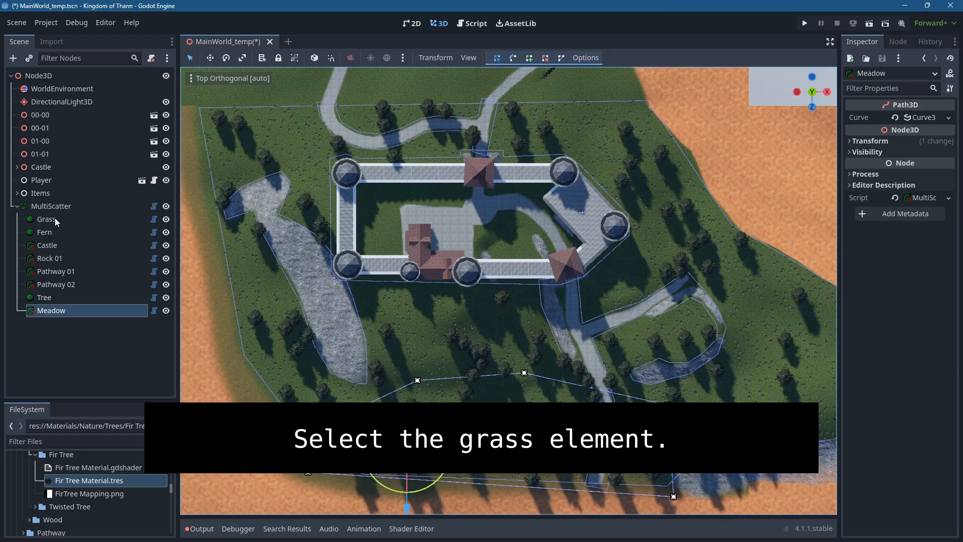
Add an element to the Grass item's exclude list and assign the Castle exclude area to it.
left_click(56, 218)
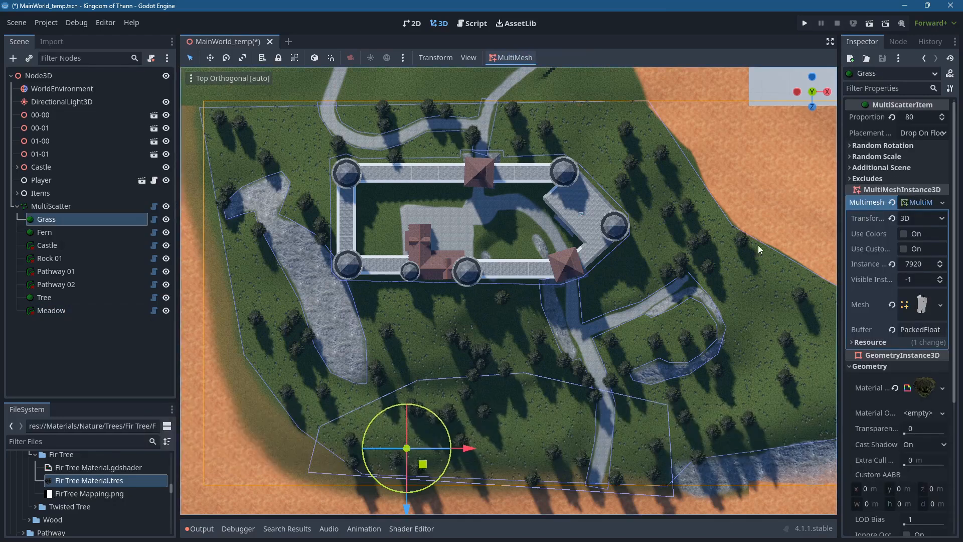
left_click(851, 178)
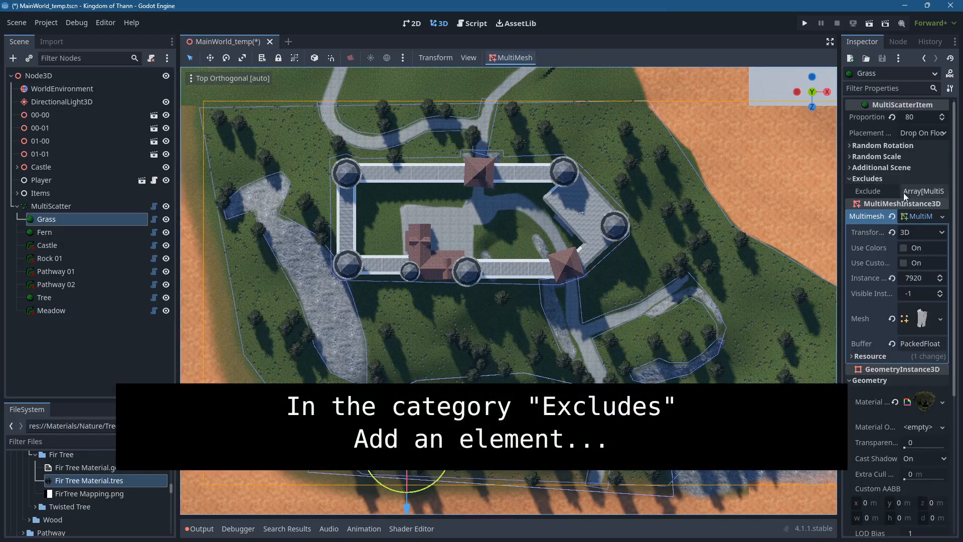
left_click(908, 192)
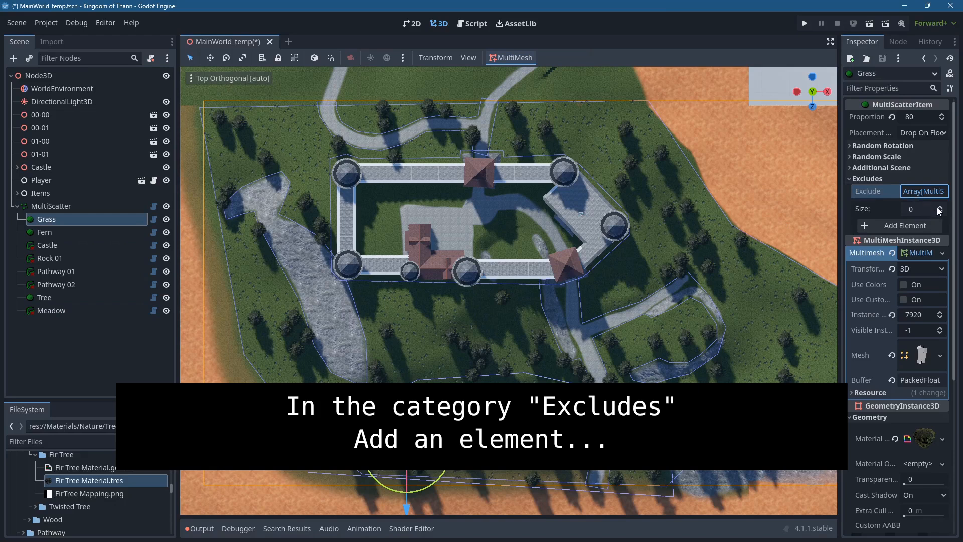
left_click(918, 226)
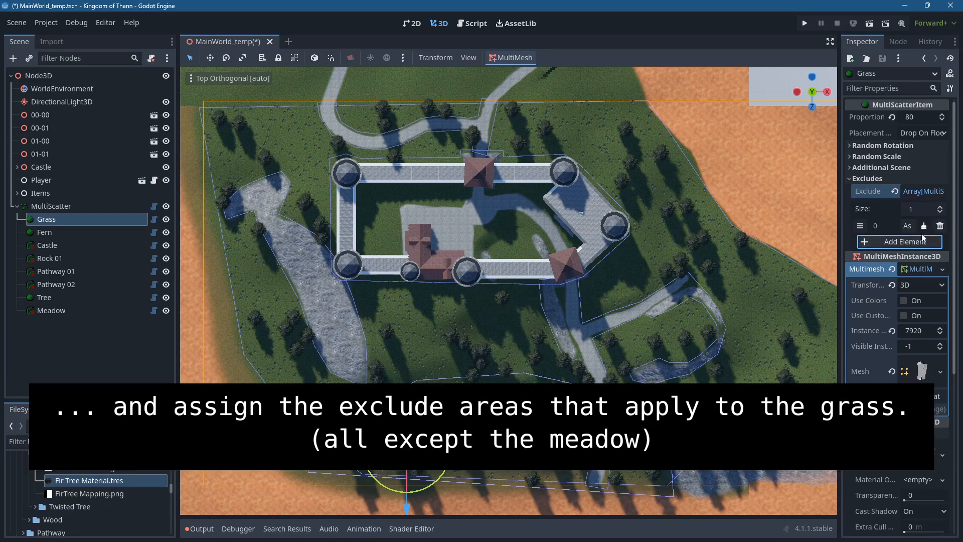
left_click(907, 226)
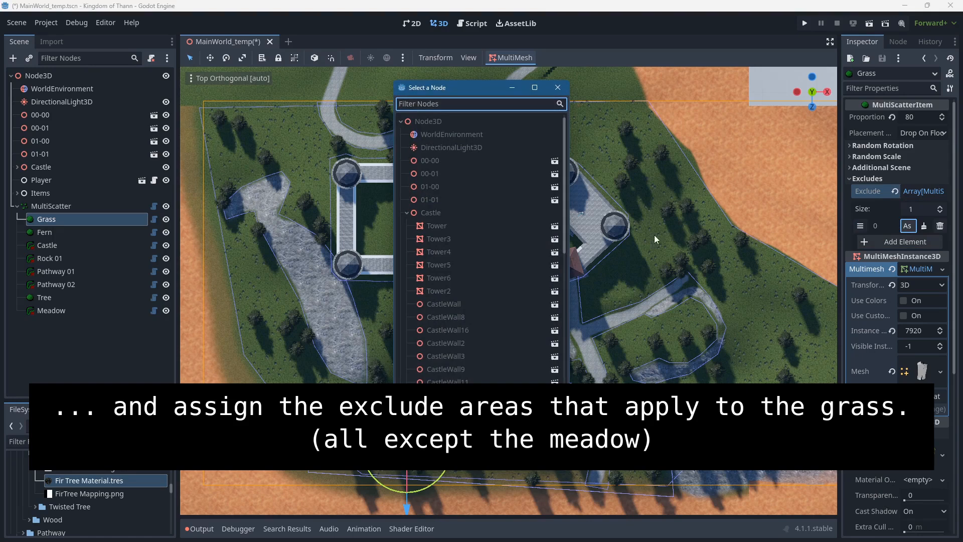
left_click_drag(562, 190, 558, 357)
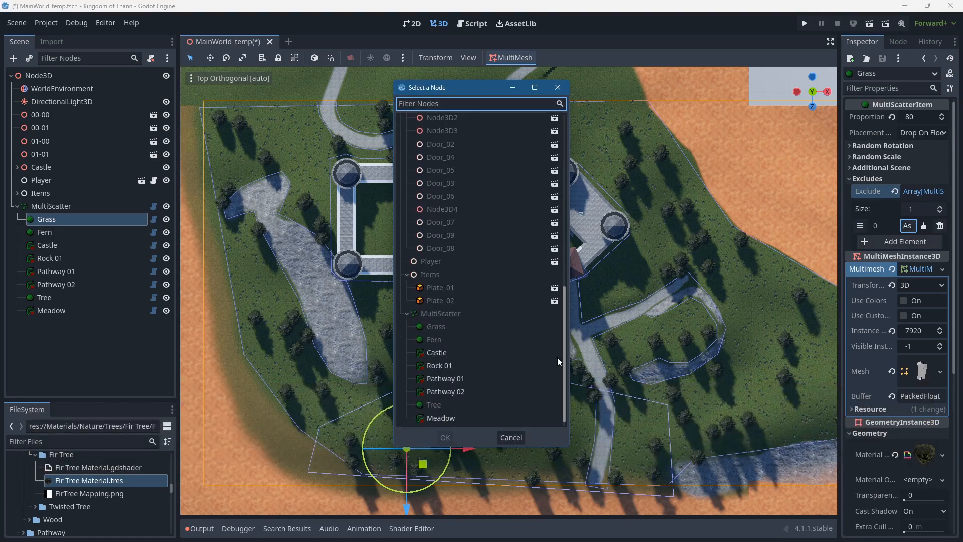
left_click(445, 353)
left_click(447, 434)
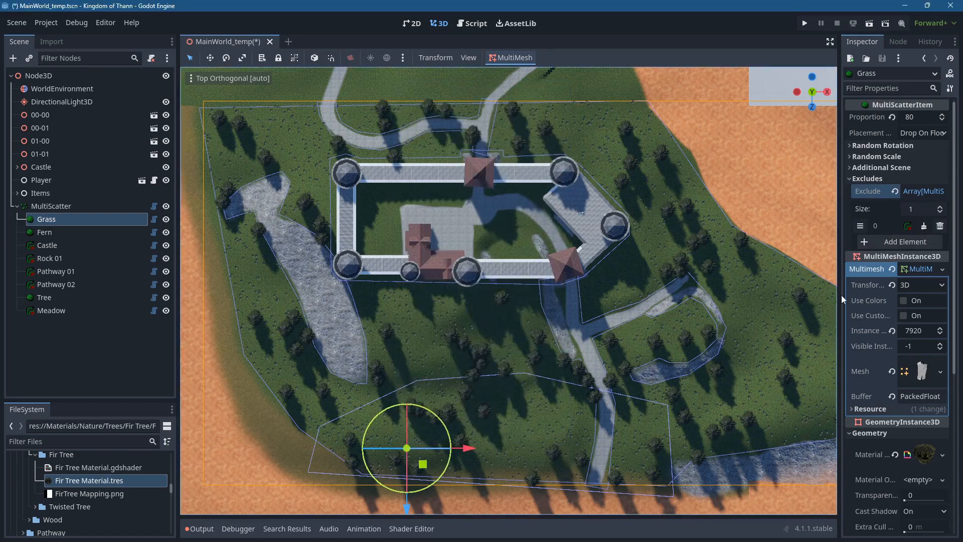
Add a second element to the Grass item's exclude list and assign the Rock 01 area to it.
left_click(896, 243)
left_click(907, 242)
scroll(501, 307, "down", 3)
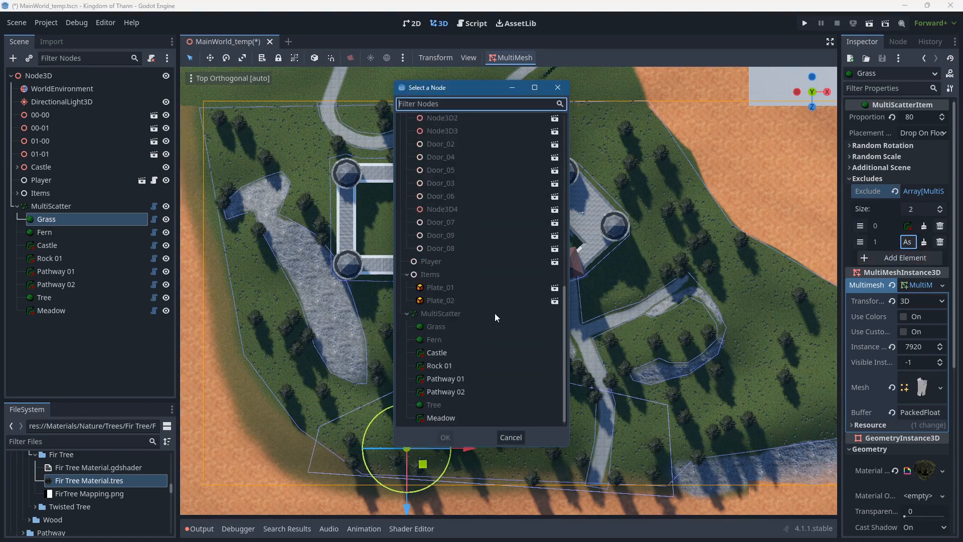
left_click(437, 365)
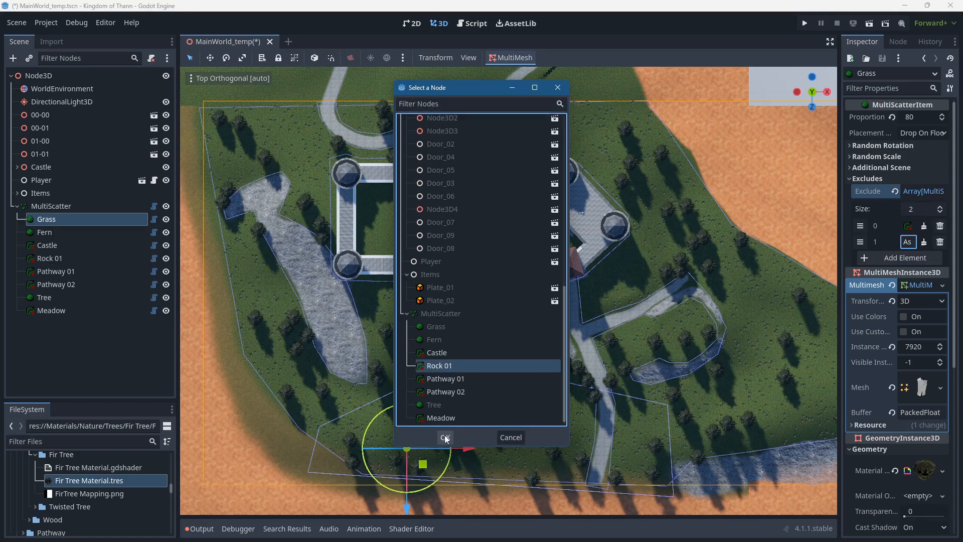
left_click(445, 436)
Add a third element to the Grass item's exclude list and assign the Pathway 01 area to it.
left_click(905, 257)
left_click(907, 258)
scroll(481, 351, "down", 5)
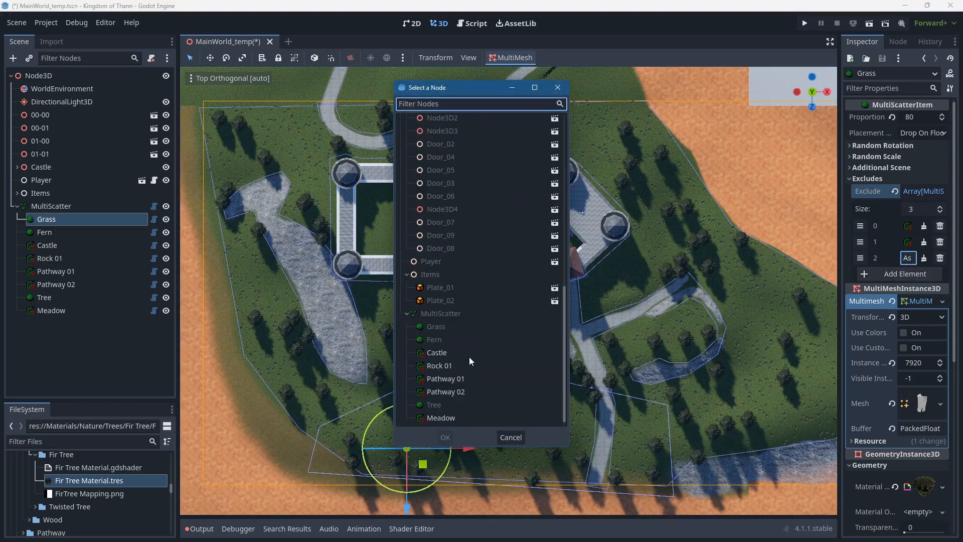
left_click(451, 379)
left_click(445, 437)
Add a fourth element to the Grass item's exclude list and assign the Pathway 02 area to it.
left_click(905, 274)
left_click(908, 274)
scroll(486, 330, "down", 5)
double_click(465, 392)
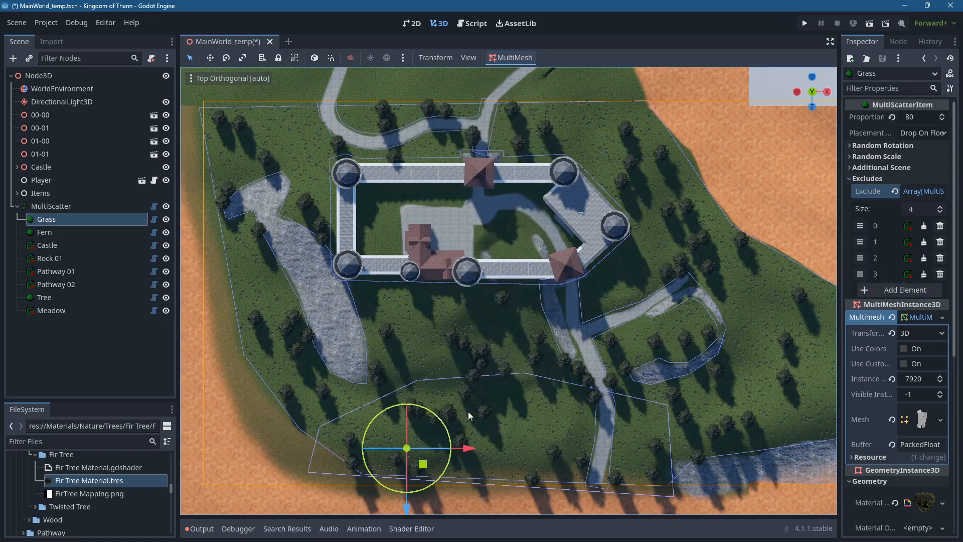
left_click(41, 312)
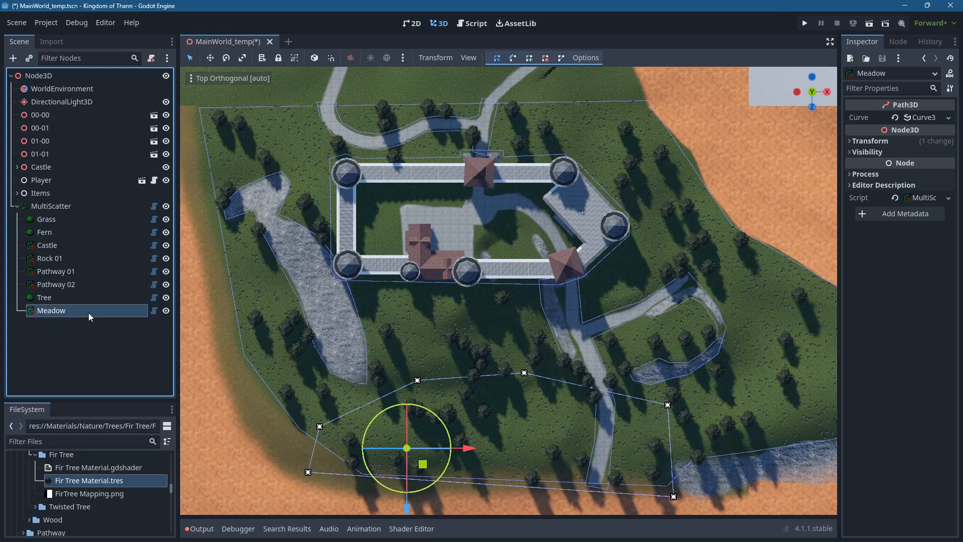
Add a first element to the Fern item's exclude list and assign the Castle exclude area to it.
left_click(45, 232)
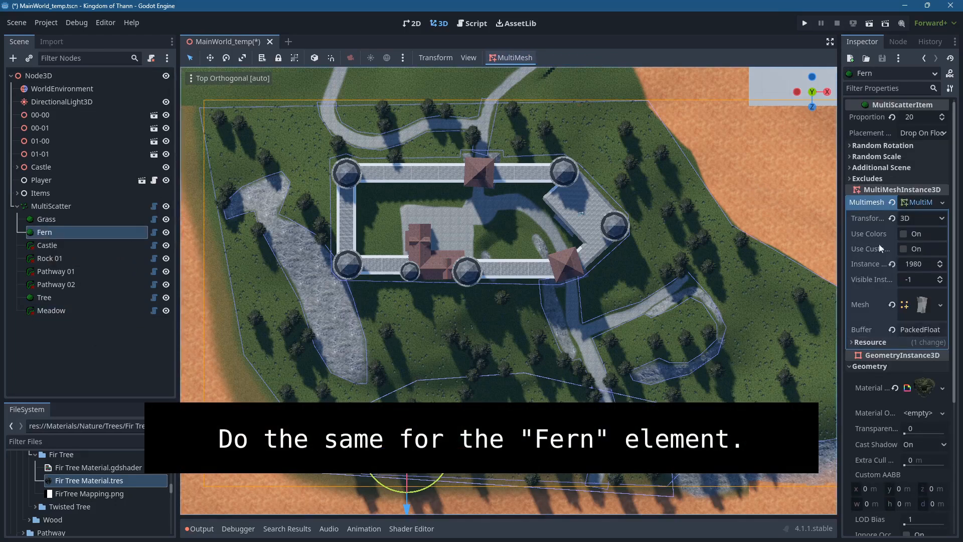
left_click(868, 178)
left_click(918, 193)
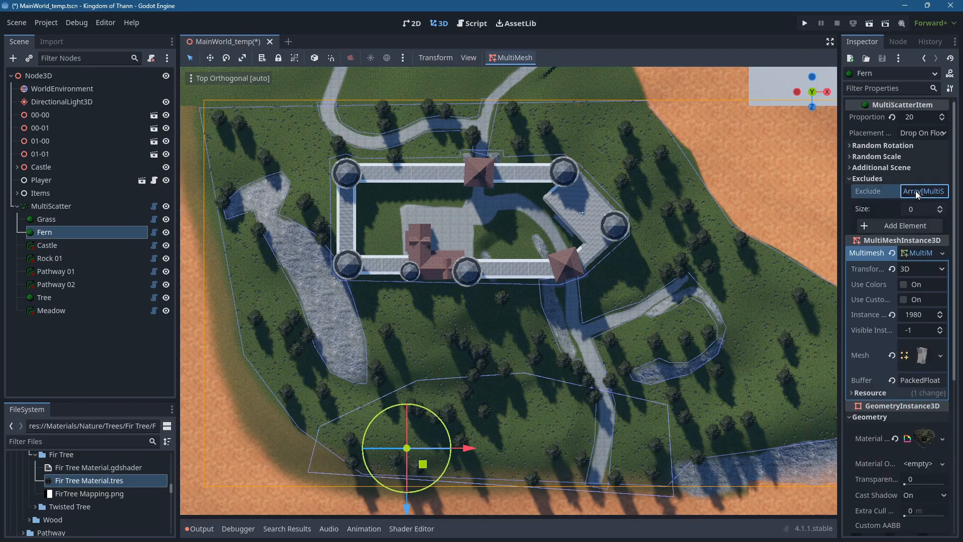
left_click(906, 226)
left_click(908, 226)
scroll(476, 279, "down", 3)
double_click(440, 353)
Add a second element to the Fern item's exclude list and assign the Rock 01 area to it.
left_click(906, 242)
left_click(908, 242)
scroll(466, 335, "down", 10)
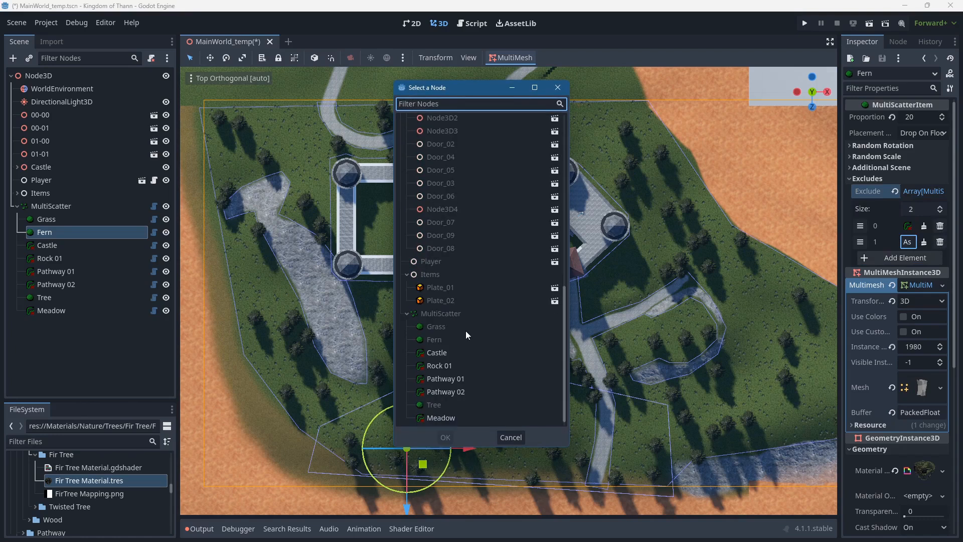
double_click(439, 366)
Add two more elements to the Fern item's exclude list and assign Pathway 01 and Pathway 02 to them.
left_click(906, 258)
left_click(907, 257)
scroll(467, 323, "down", 10)
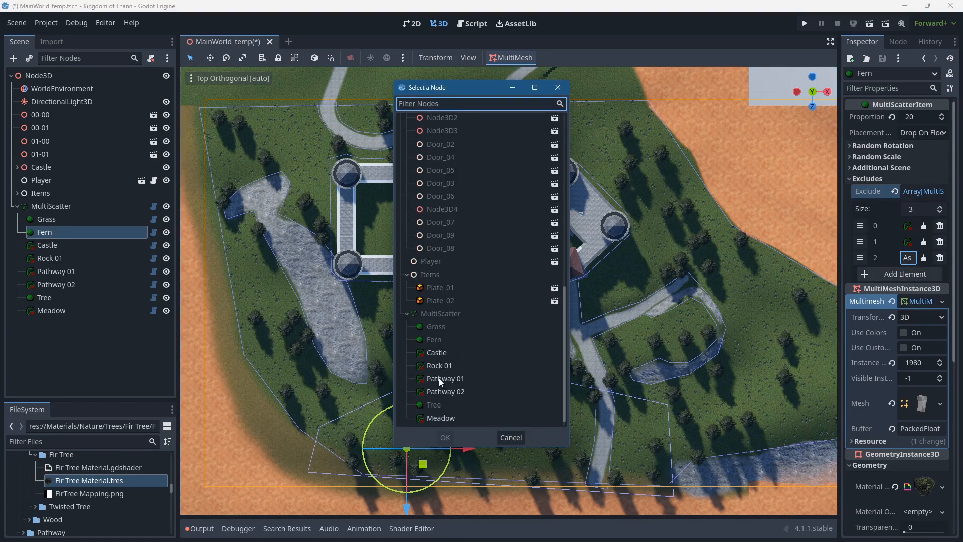
double_click(441, 378)
left_click(905, 274)
left_click(908, 274)
scroll(453, 378, "down", 10)
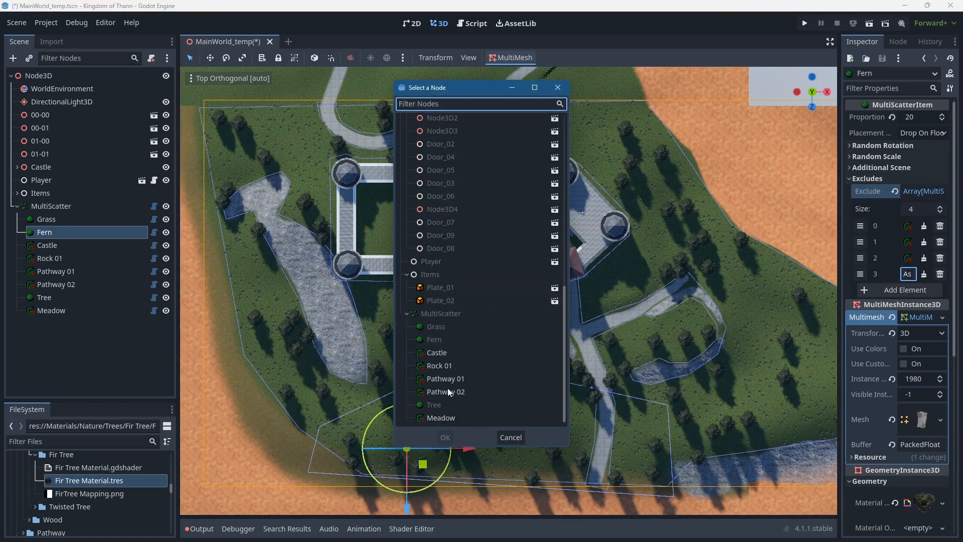
double_click(450, 390)
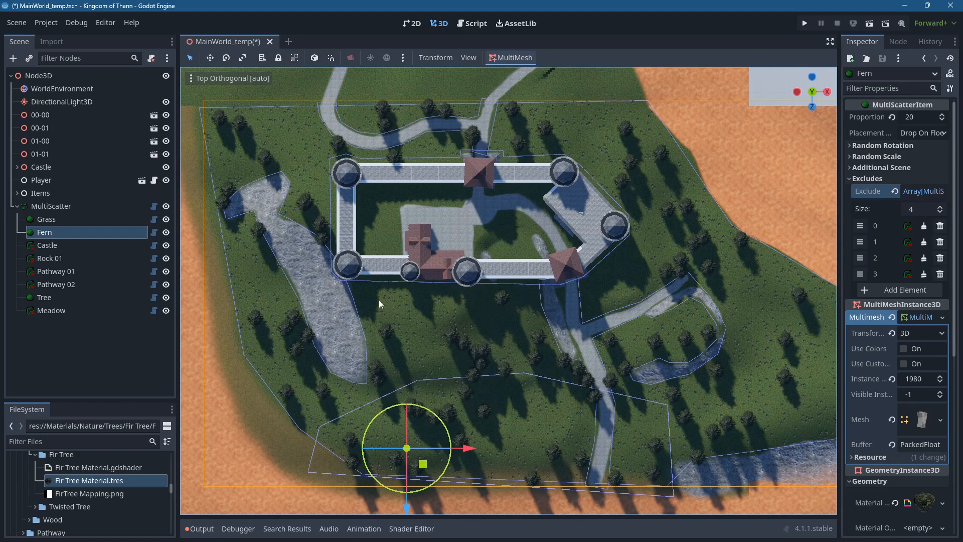
Check the Tree item's exclude settings and regenerate the MultiScatter vegetation.
left_click(45, 298)
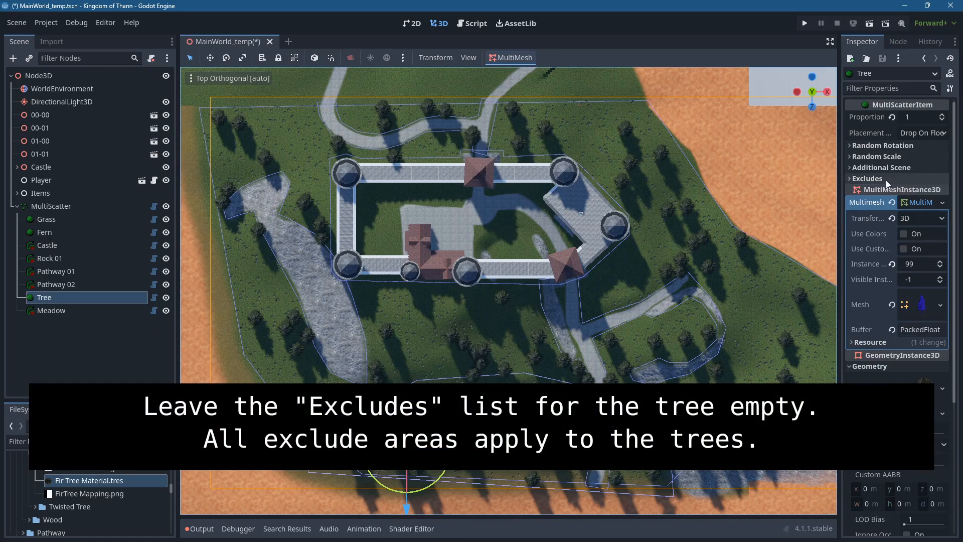
left_click(859, 179)
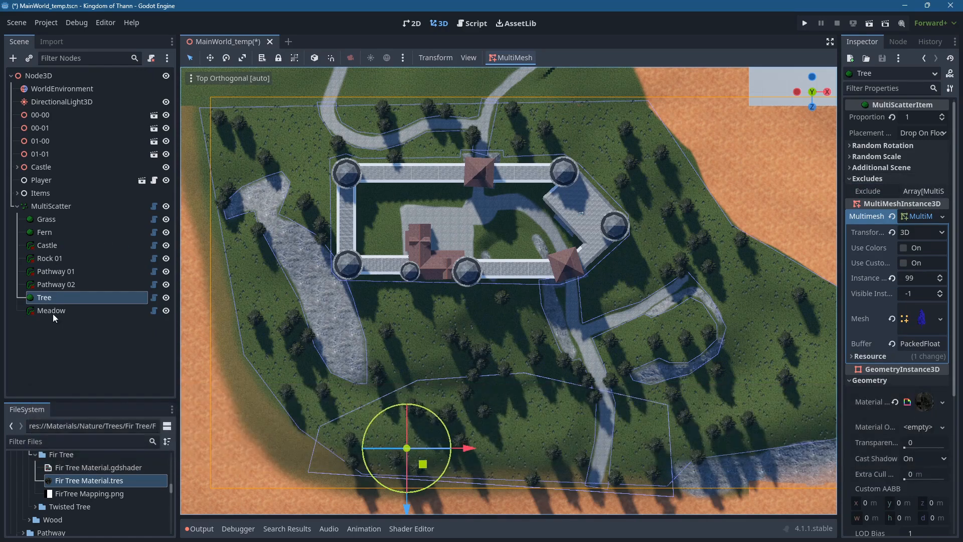
left_click(67, 207)
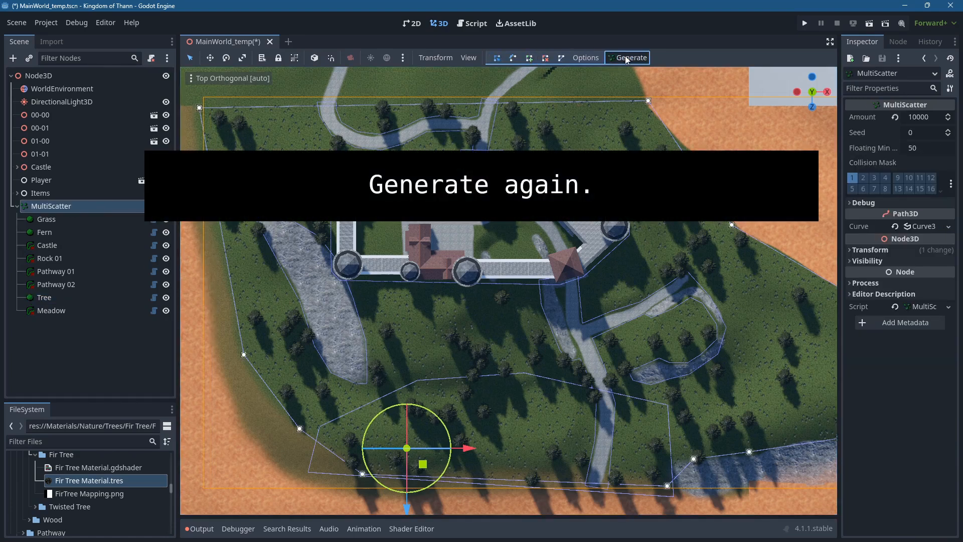
left_click(627, 59)
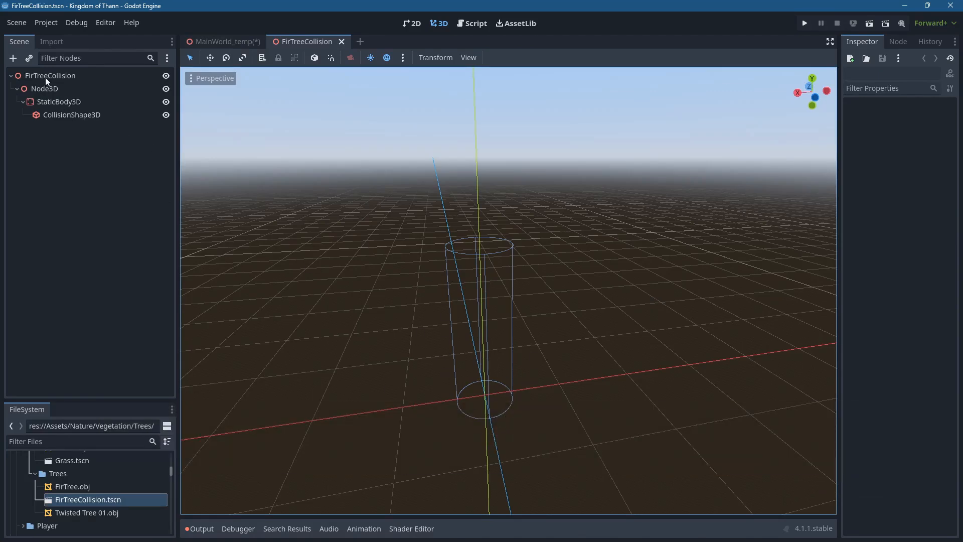
Enable the additional scene on the Tree item and assign FirTreeCollision.tscn as that scene.
left_click(63, 117)
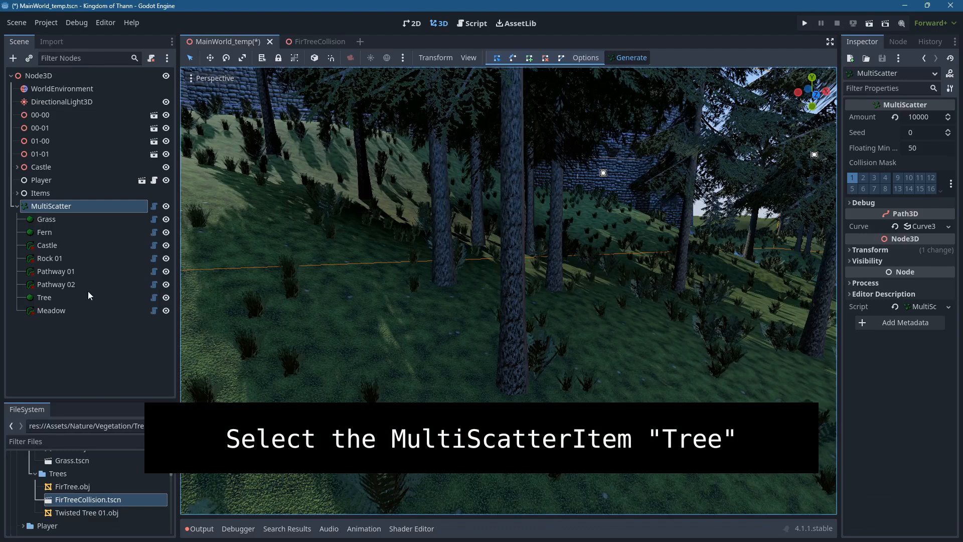
left_click(36, 299)
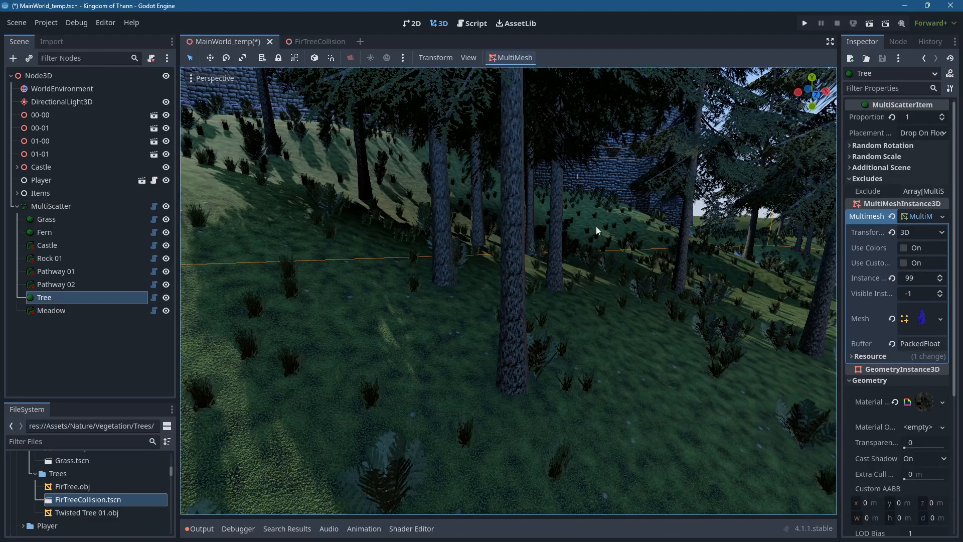
left_click(848, 168)
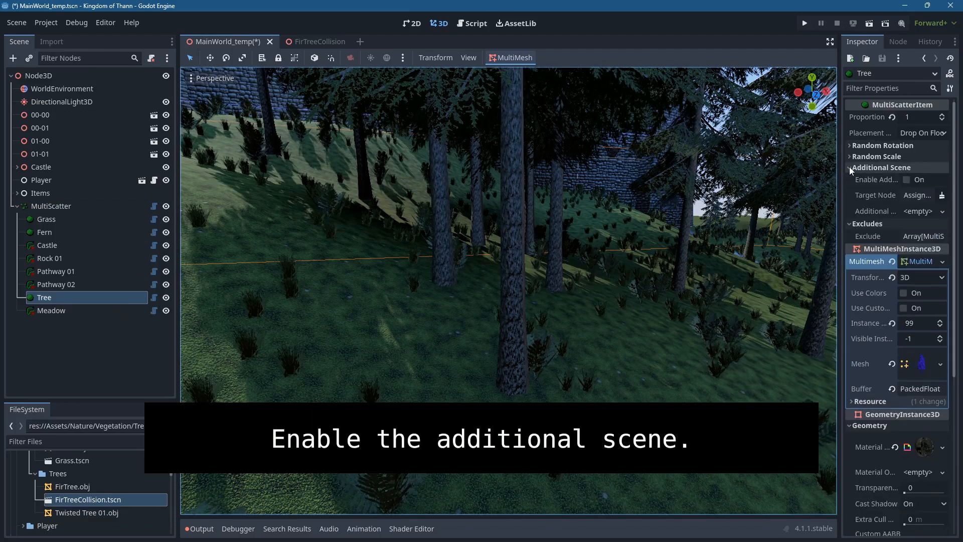
left_click(908, 180)
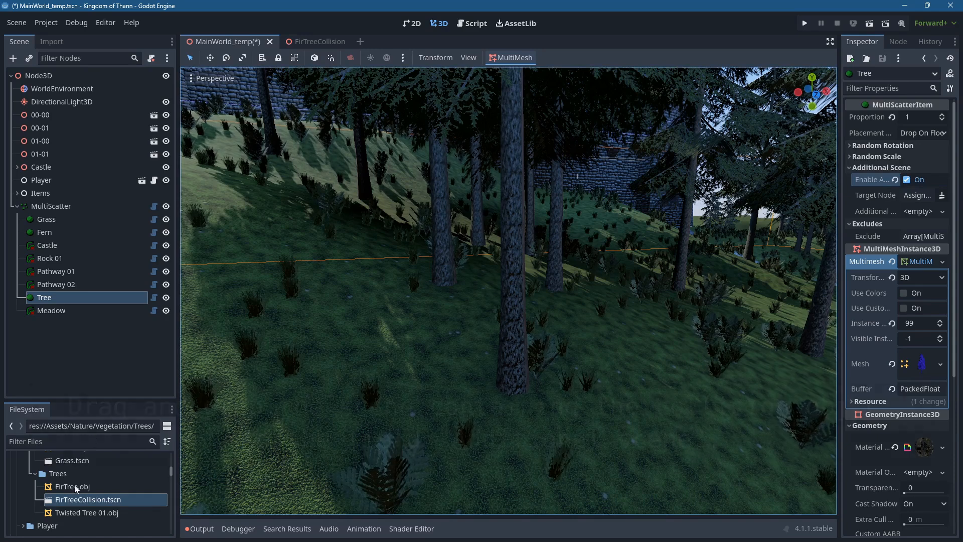
left_click_drag(66, 499, 916, 215)
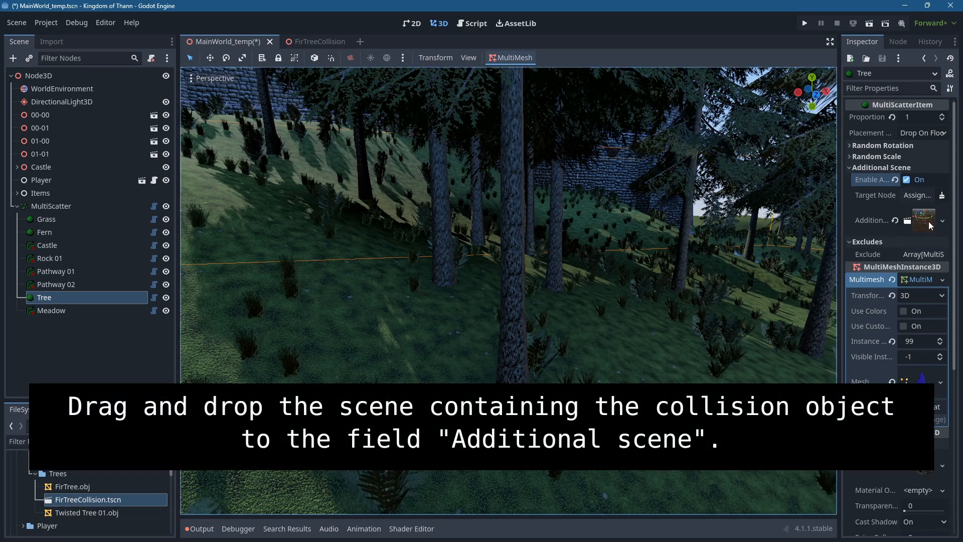
Add a Node3D child to the scene's root node and name it TreeCollision.
right_click(49, 75)
left_click(83, 83)
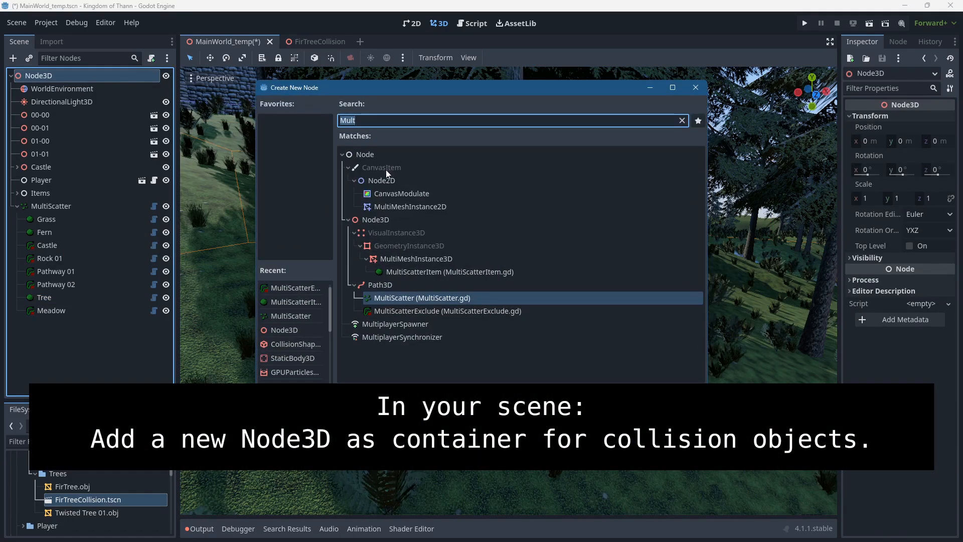
type("Node")
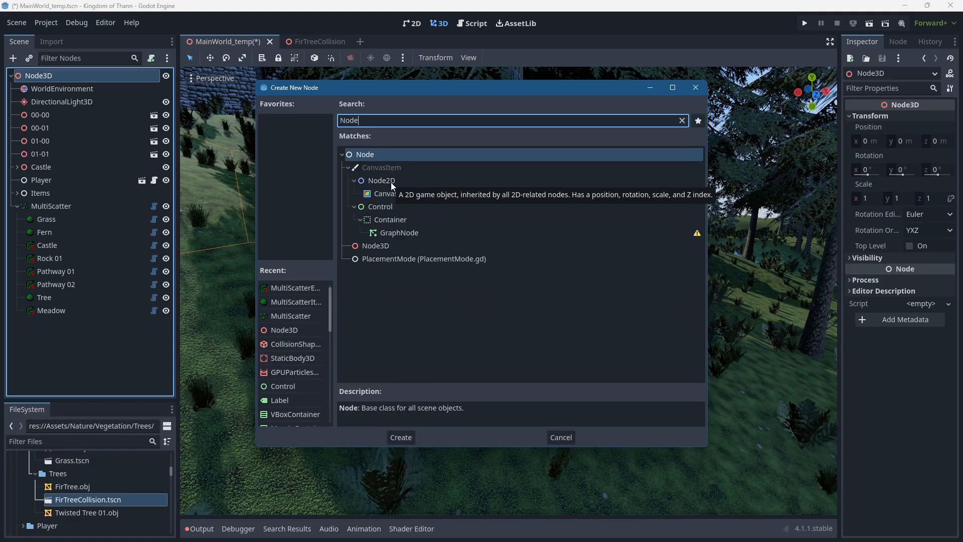
double_click(386, 245)
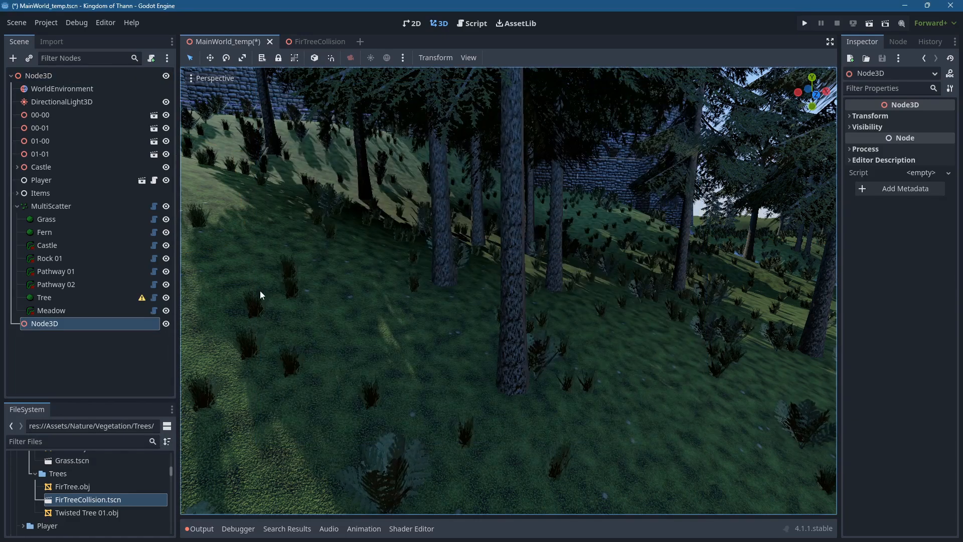
double_click(96, 323)
type("TreeCollis")
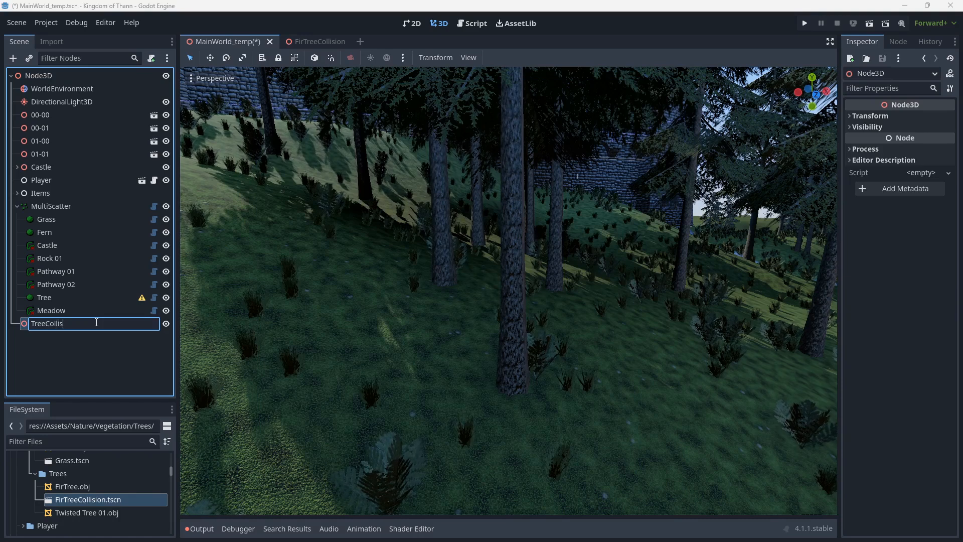
key("Return")
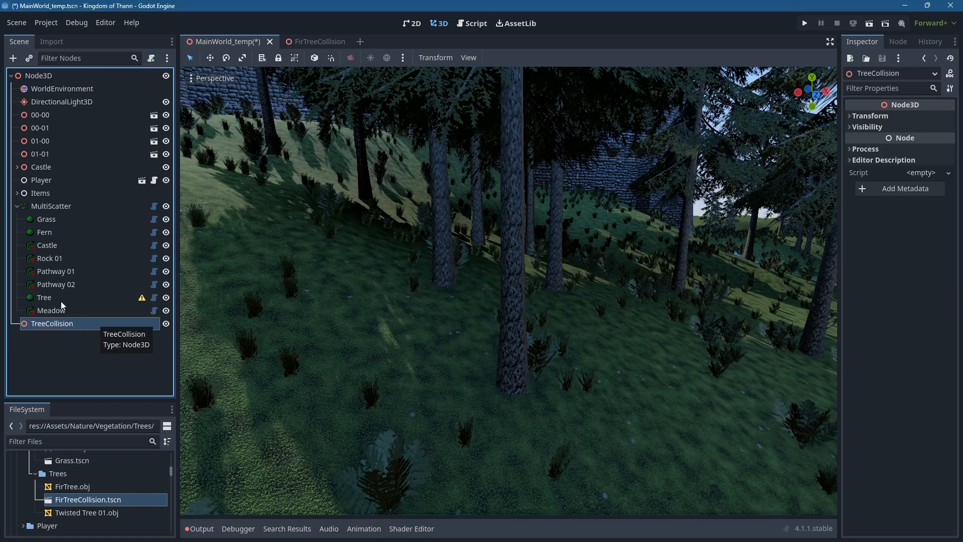
Assign the TreeCollision node as the target node of the Tree item's additional scene.
left_click(80, 299)
left_click(918, 195)
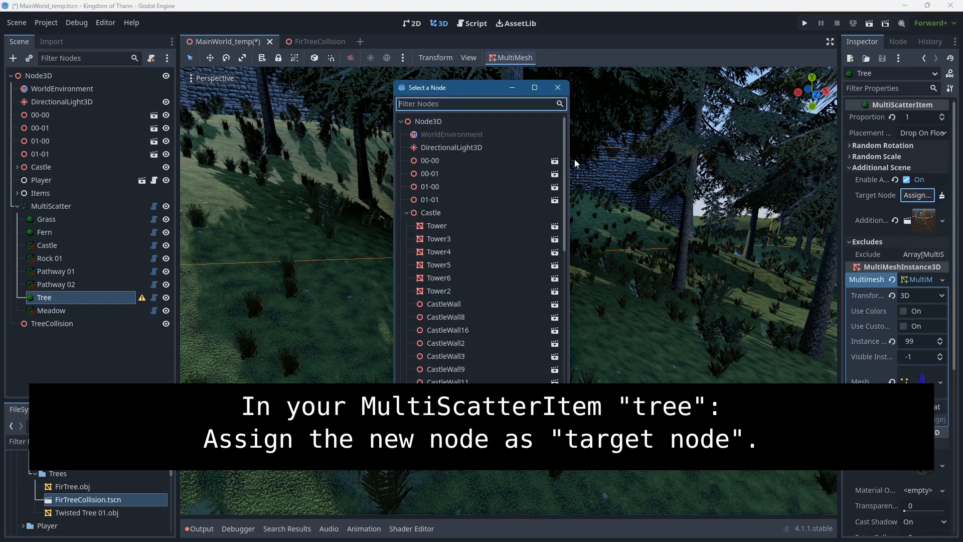
left_click_drag(564, 173, 564, 351)
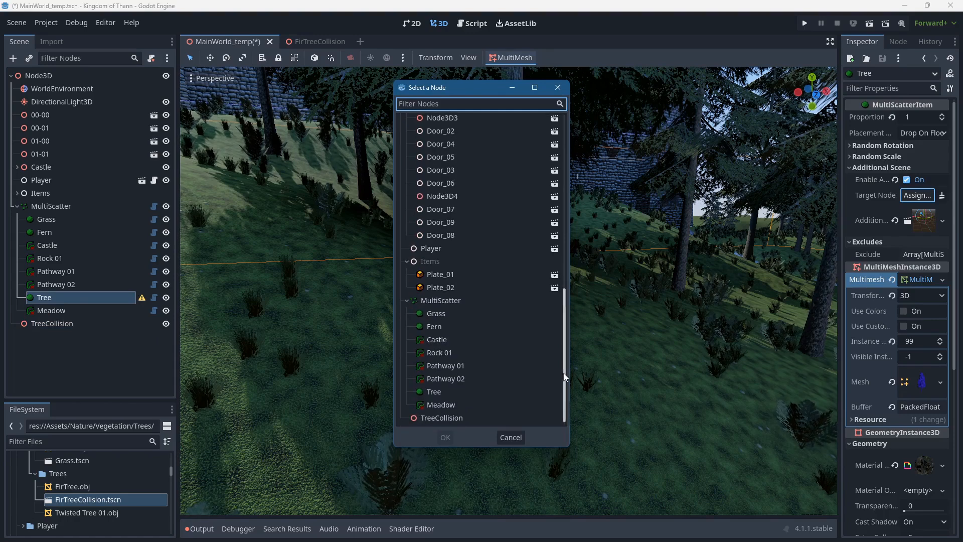
left_click(453, 419)
left_click(447, 437)
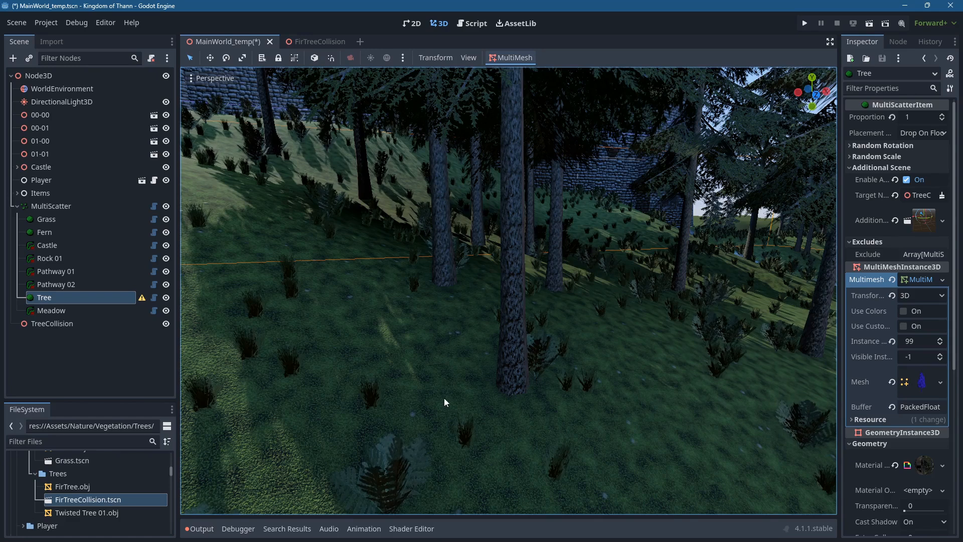
Regenerate the MultiScatter and look through the collision instances under the TreeCollision node.
left_click(51, 204)
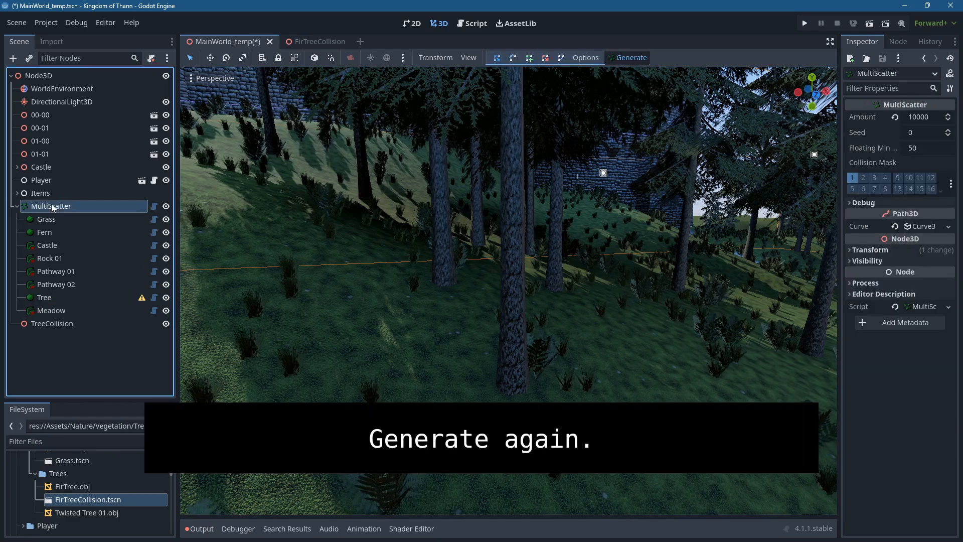
left_click(634, 60)
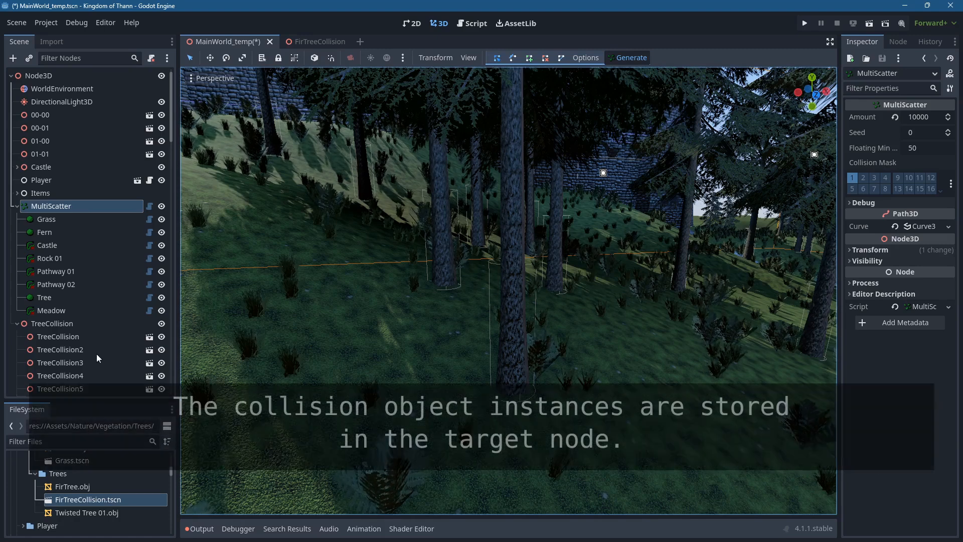
left_click(56, 322)
scroll(60, 336, "down", 20)
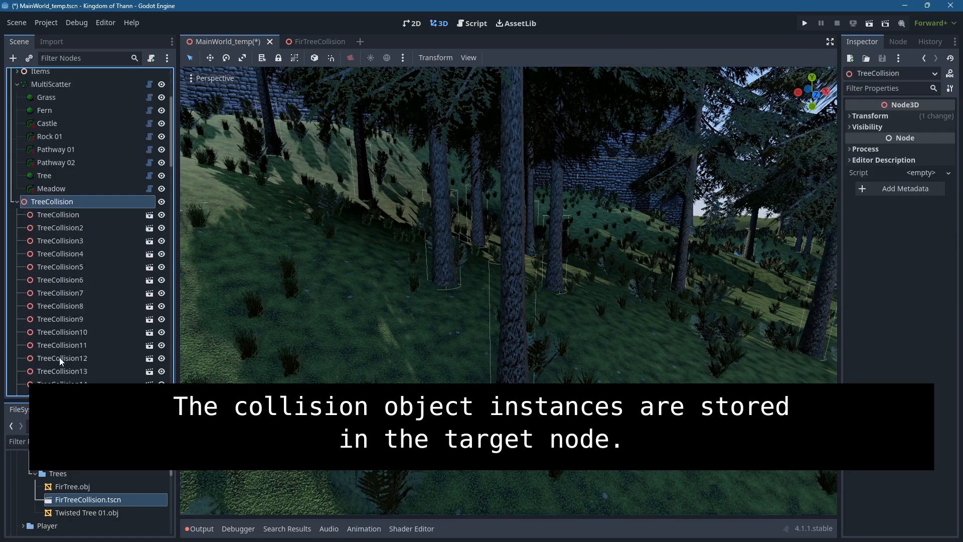
scroll(86, 371, "down", 10)
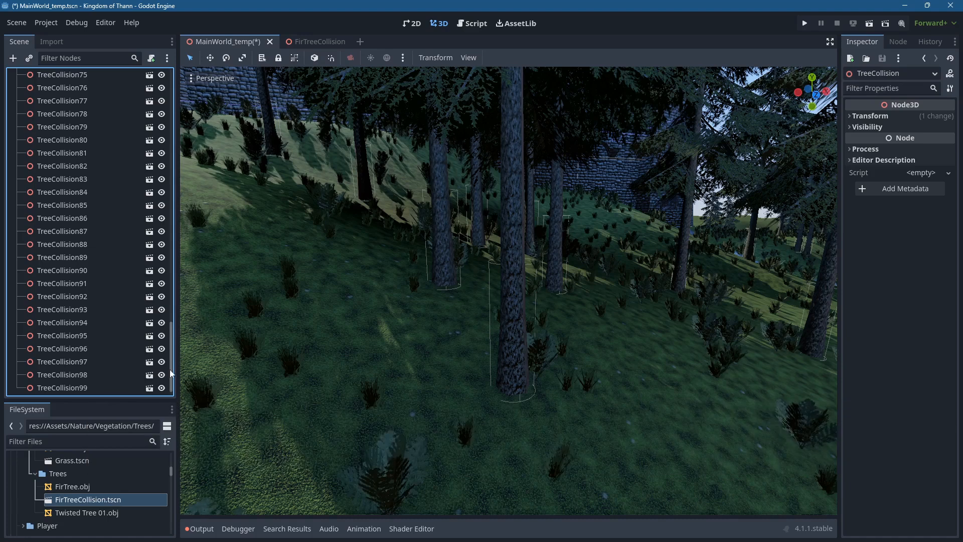
scroll(127, 370, "up", 20)
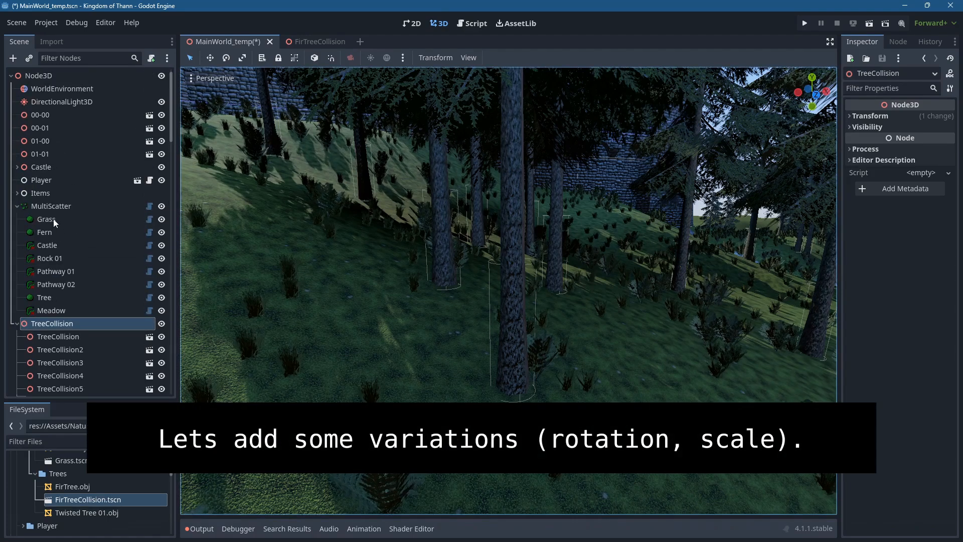
Enable random rotation for the Grass item.
left_click(53, 219)
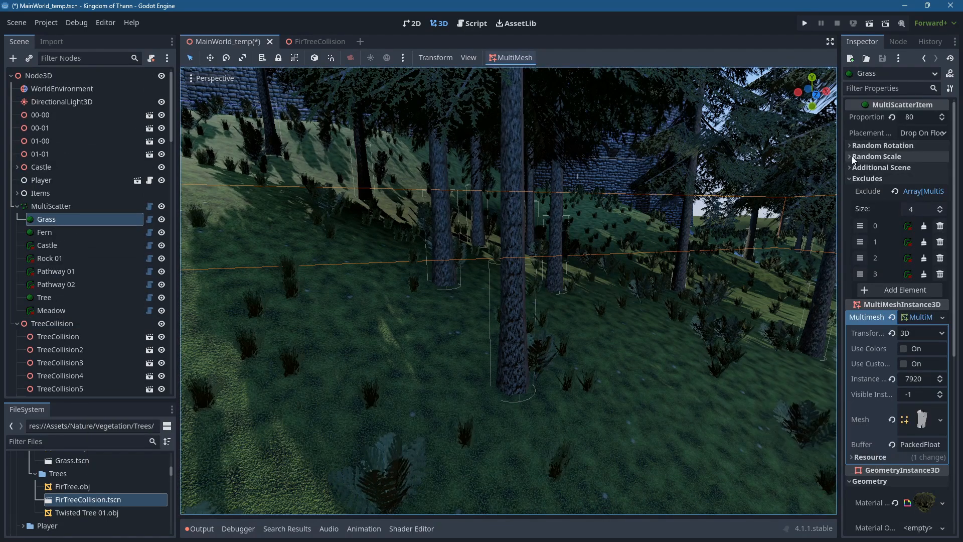
left_click(850, 146)
left_click(906, 159)
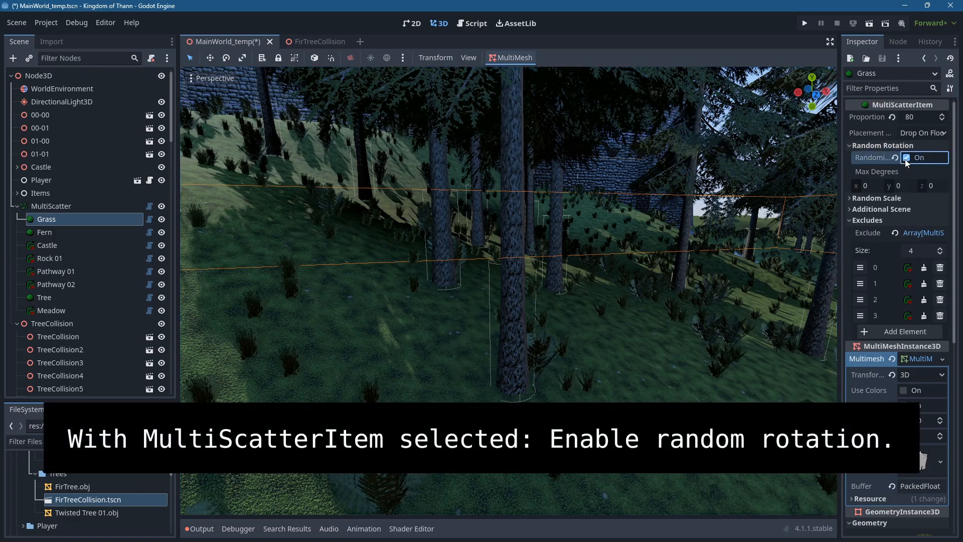
Set the Grass item's maximum random rotation on the Z axis to 360 degrees.
left_click(932, 186)
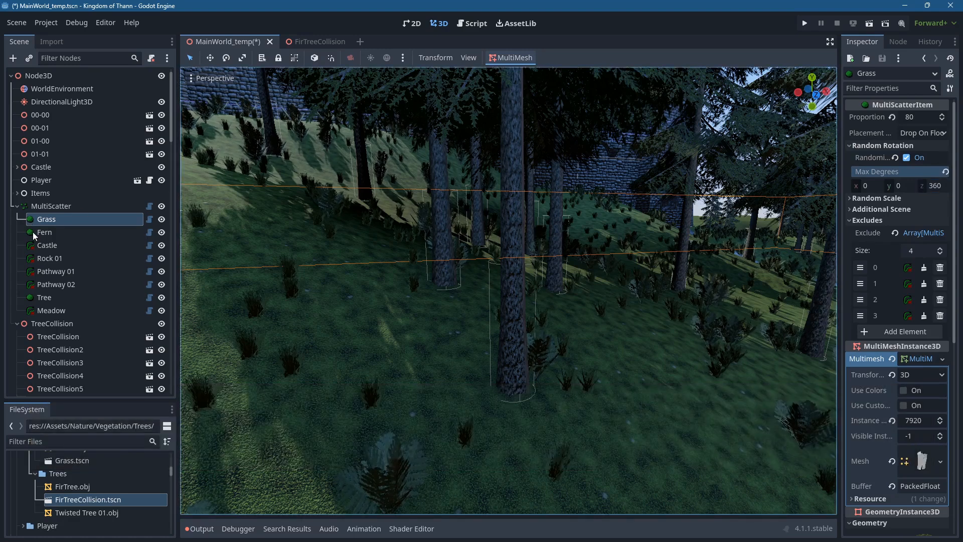
Enable random rotation for the Fern item with a maximum of 360 degrees on the Z axis.
left_click(33, 231)
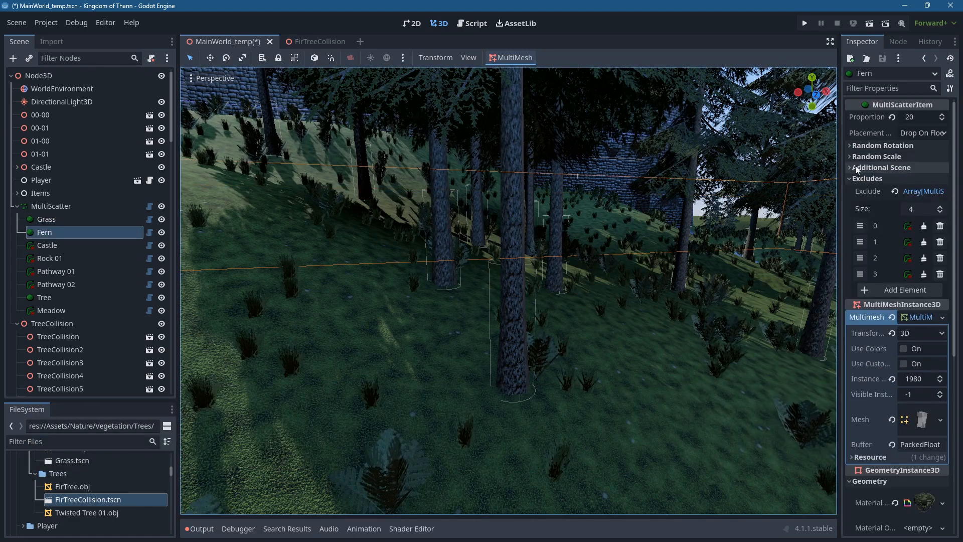
left_click(855, 146)
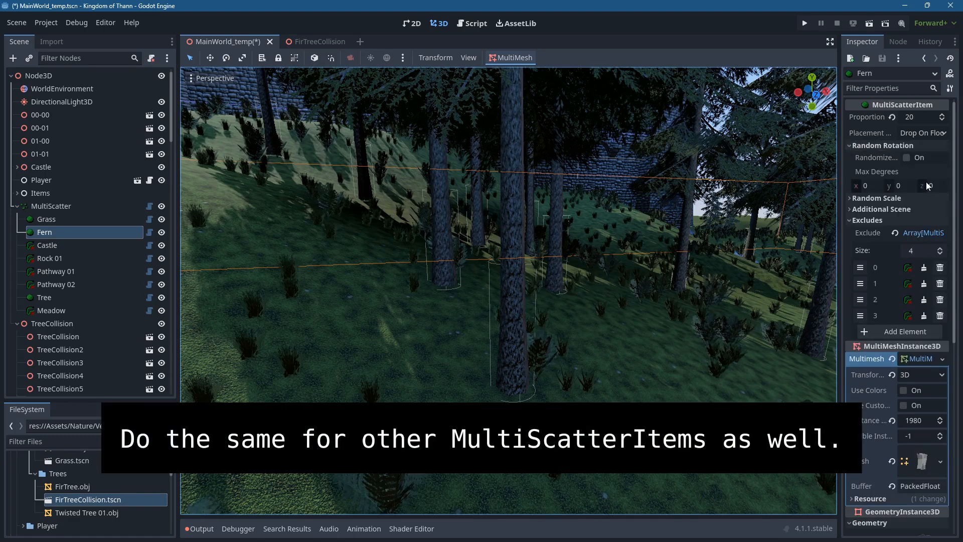
left_click(907, 157)
left_click(949, 185)
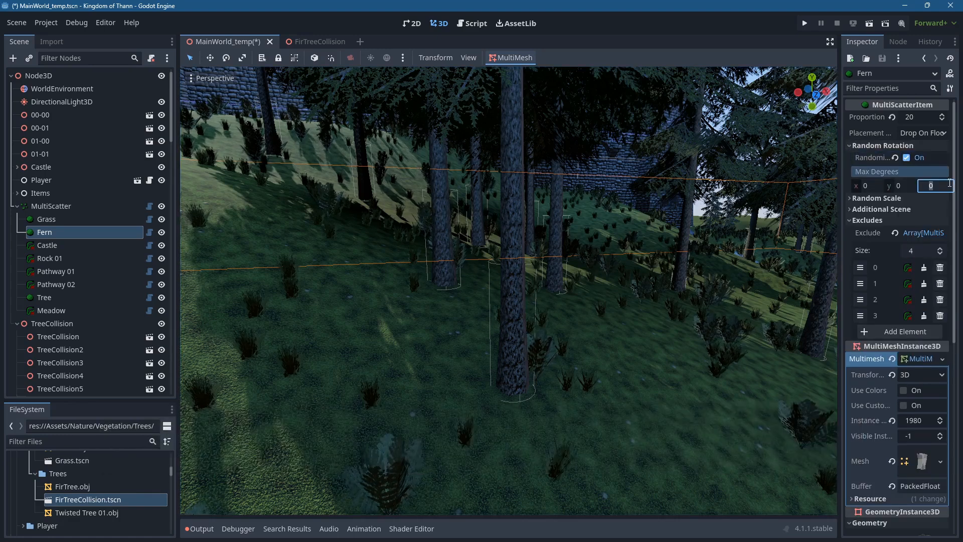
type("360")
key("Return")
Enable random rotation for the Tree item with a maximum of 360 degrees on the Z axis.
left_click(49, 297)
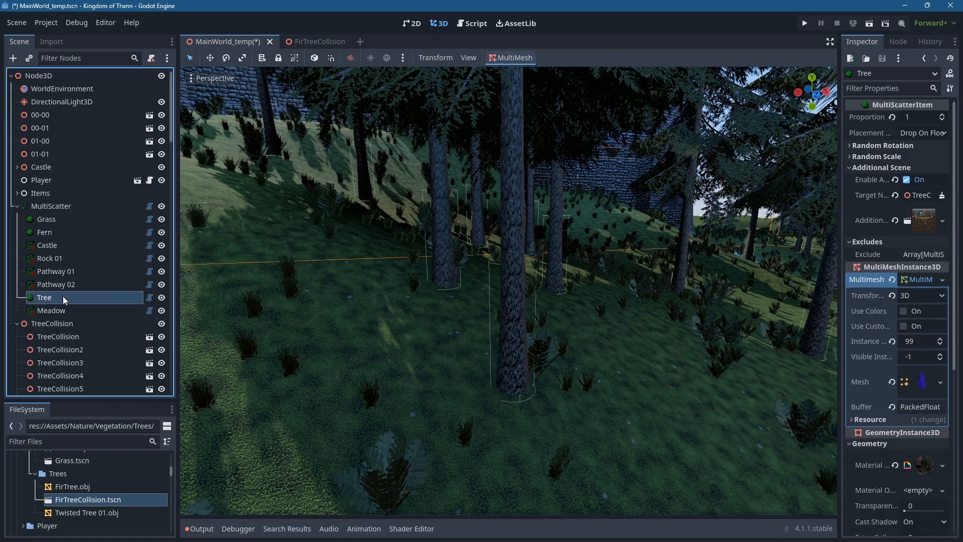
left_click(898, 145)
left_click(917, 160)
left_click(934, 185)
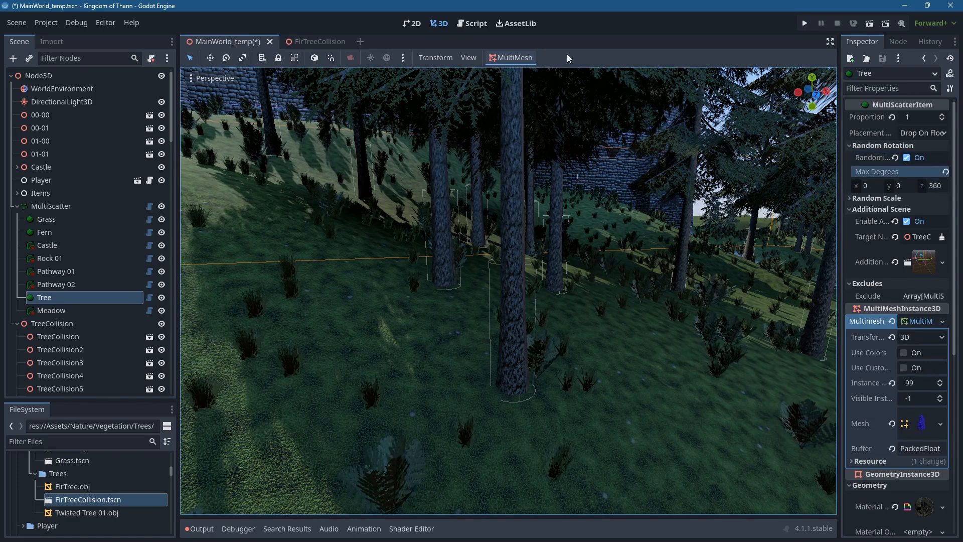
Regenerate the MultiScatter and inspect the rotation of the plants on the slope below the castle.
left_click(49, 205)
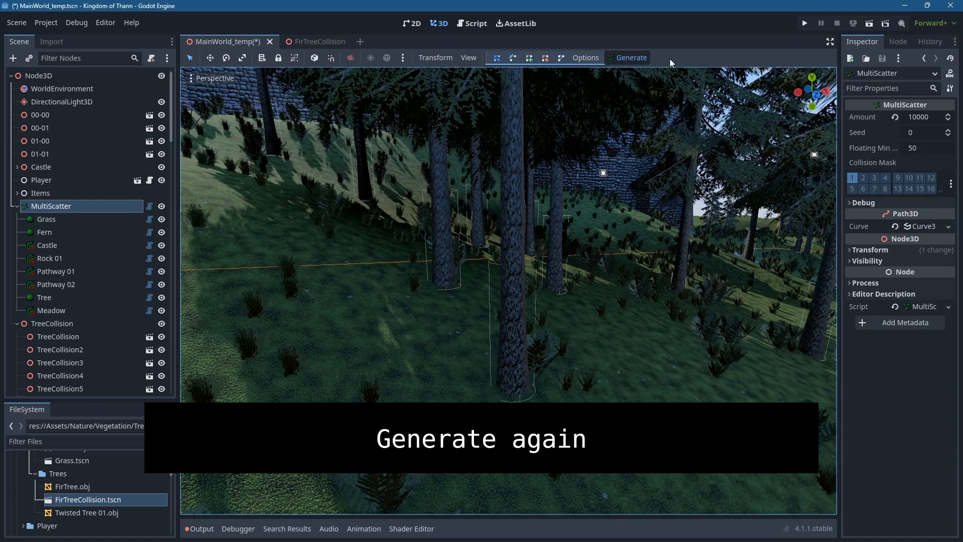
left_click(645, 57)
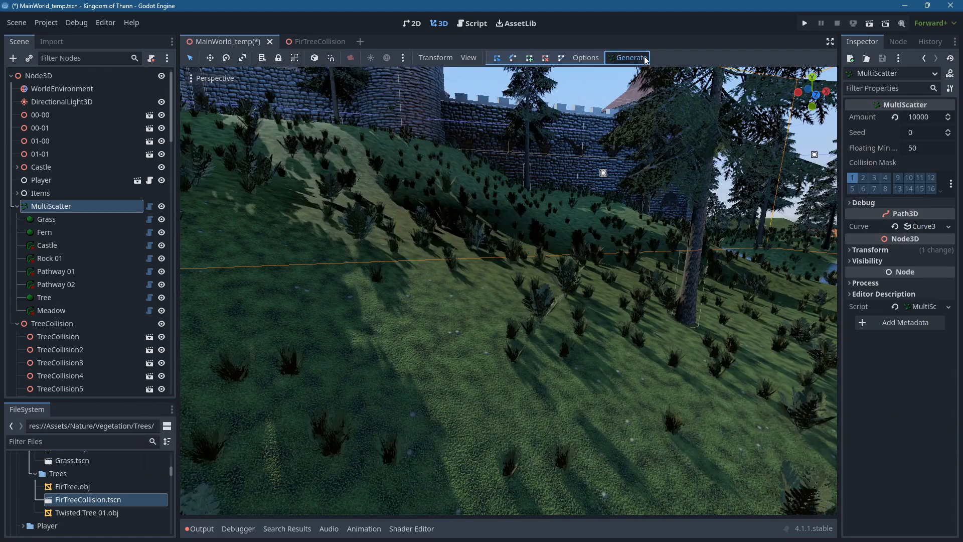
scroll(676, 263, "down", 5)
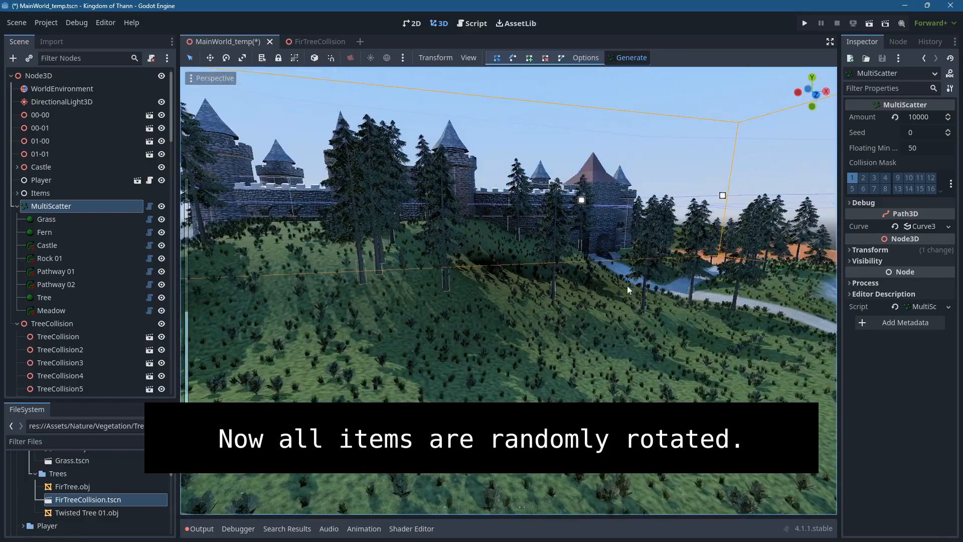
scroll(588, 291, "up", 8)
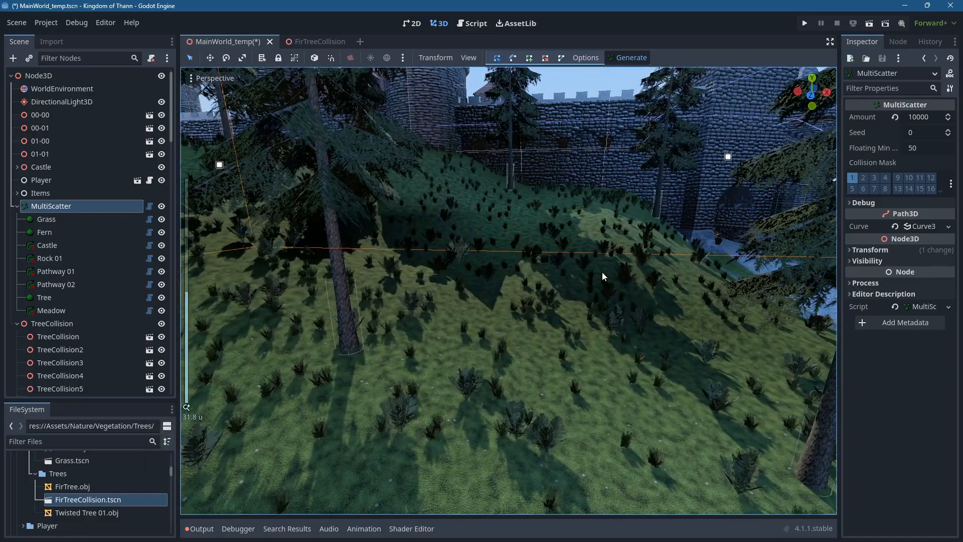
scroll(600, 261, "up", 3)
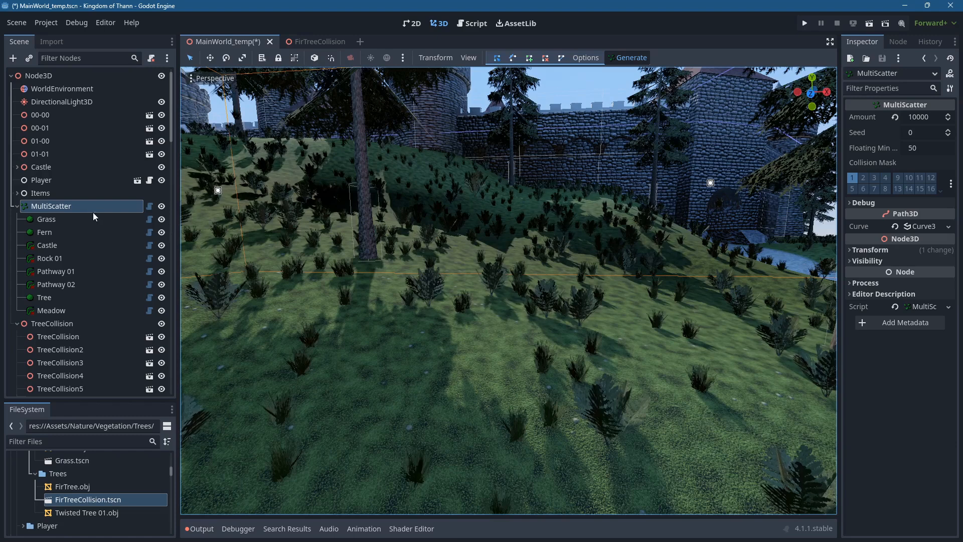
Enable random scale for the Grass item with a maximum scale of 0.5 on all axes, and regenerate the MultiScatter.
left_click(49, 219)
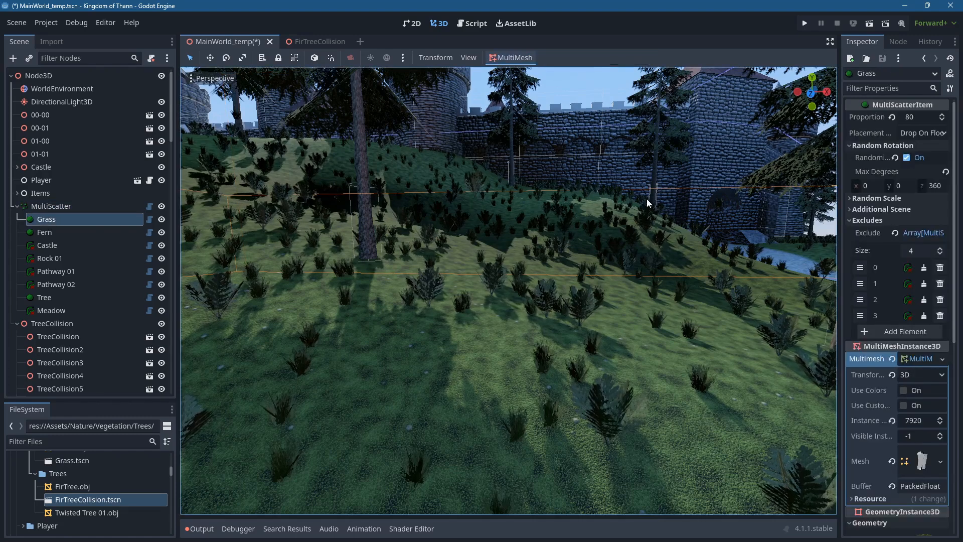
left_click(863, 199)
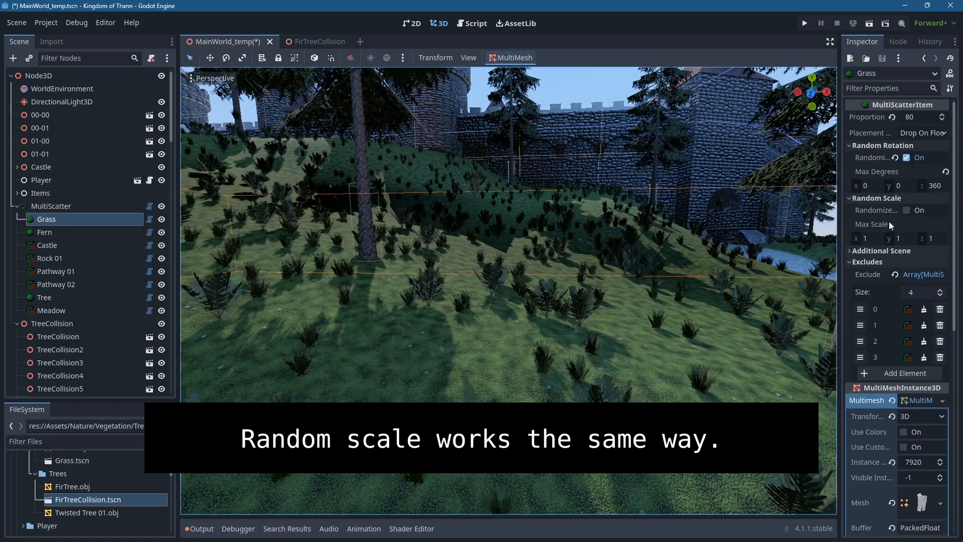
left_click(907, 211)
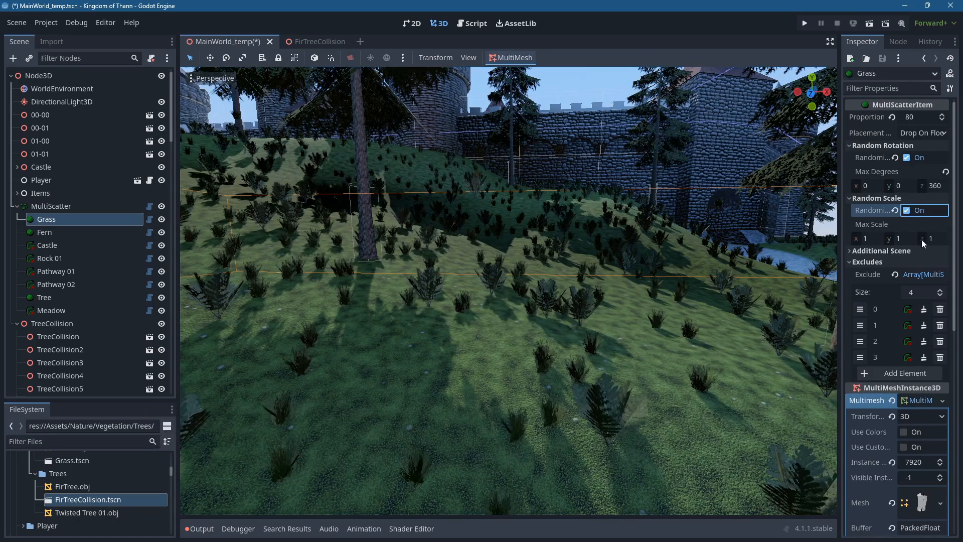
left_click(931, 240)
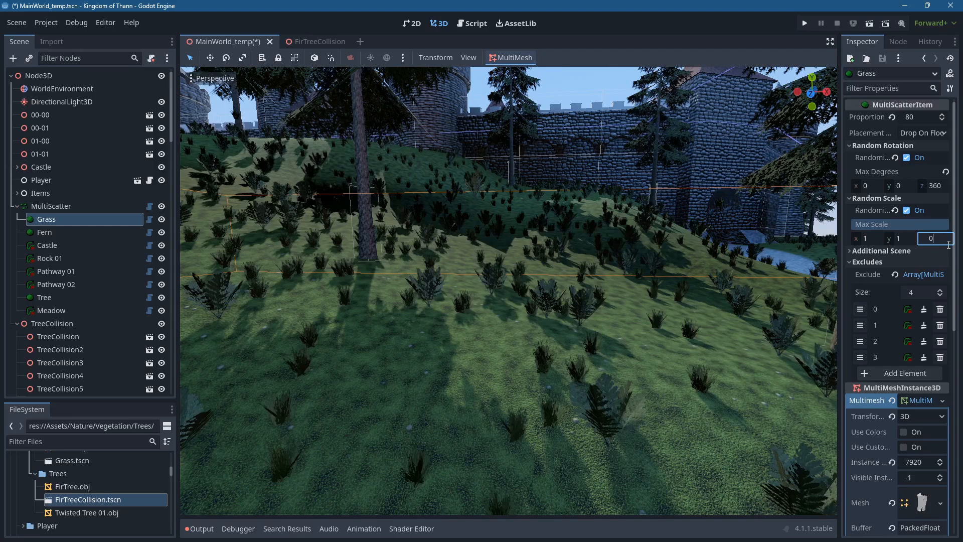
left_click(901, 239)
type("0.5")
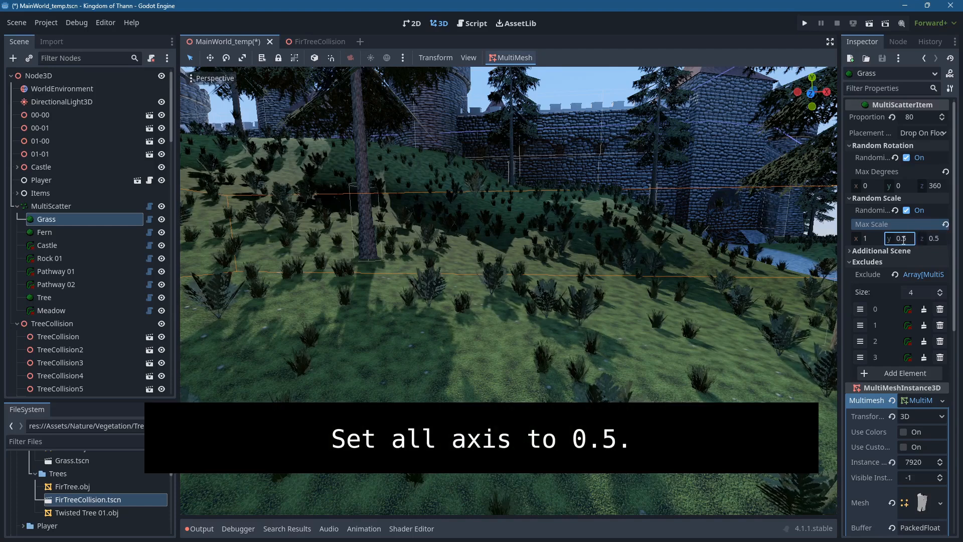
left_click(866, 239)
type("0.5")
key("Return")
left_click(68, 205)
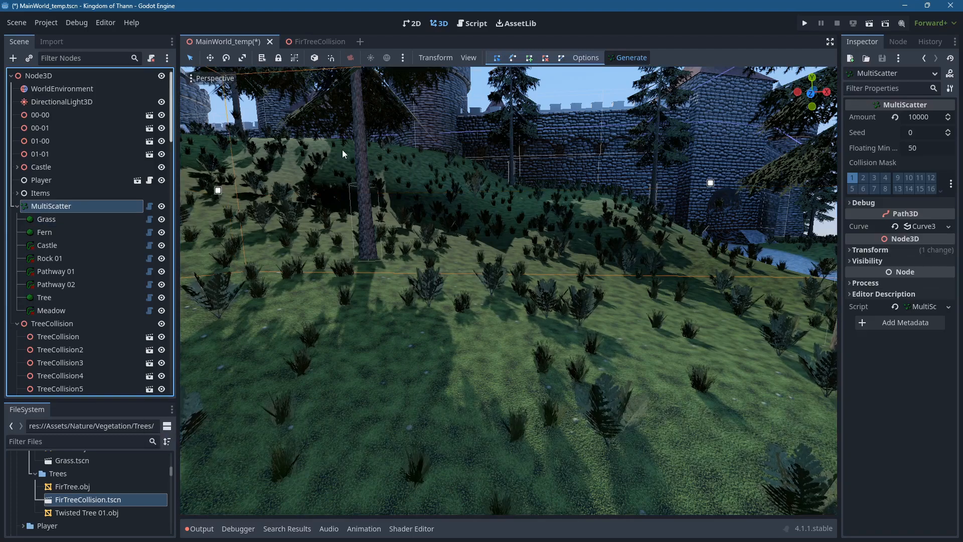
left_click(631, 58)
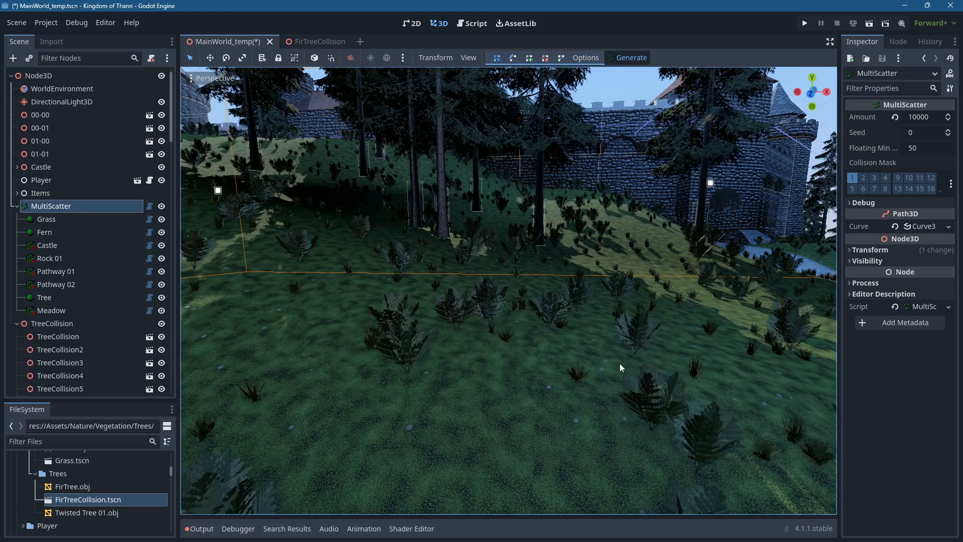
Enable random scale for the Fern item with a maximum scale of 0.5 on all axes, and regenerate the MultiScatter.
left_click(44, 232)
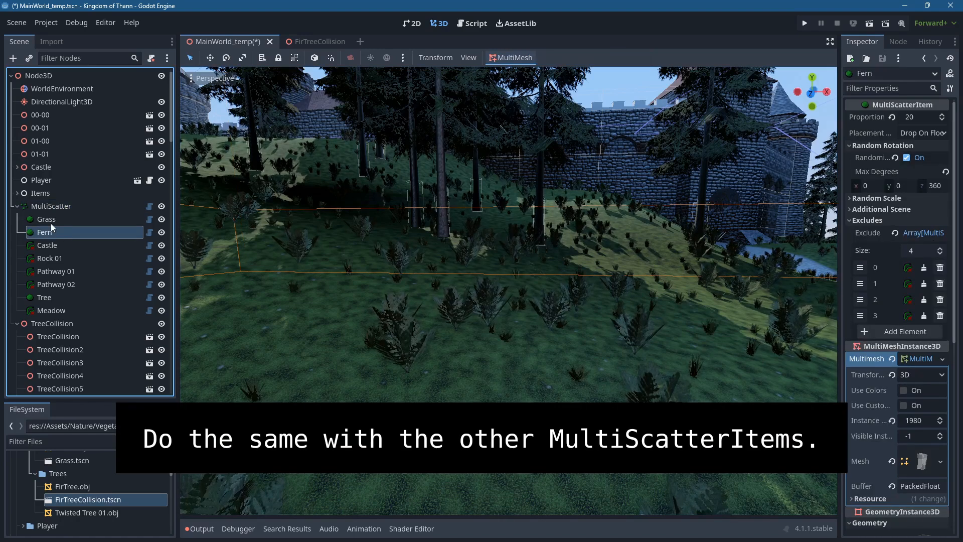
left_click(868, 199)
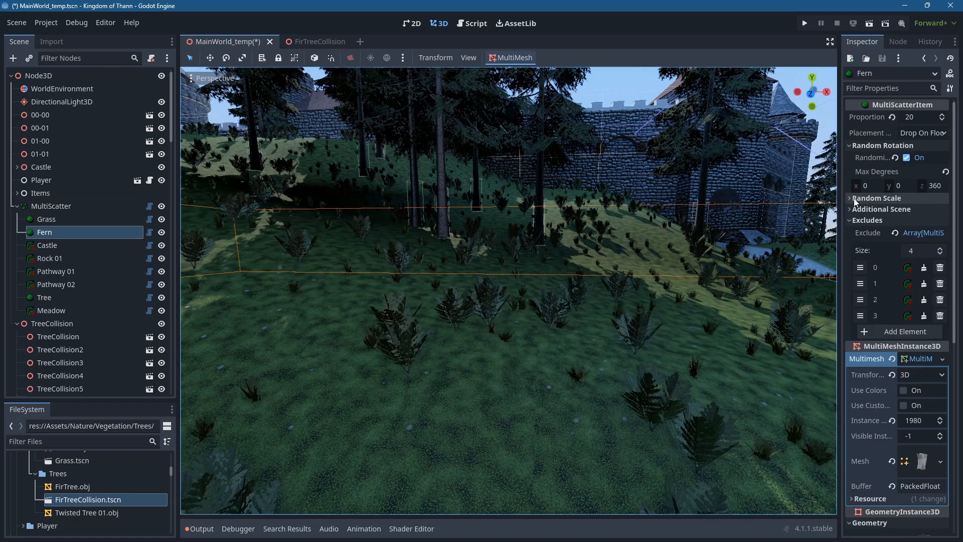
left_click(907, 211)
left_click(927, 237)
type("0.5")
left_click(905, 236)
type("0.5")
left_click(873, 236)
type("0.5")
key("Return")
left_click(51, 206)
left_click(617, 59)
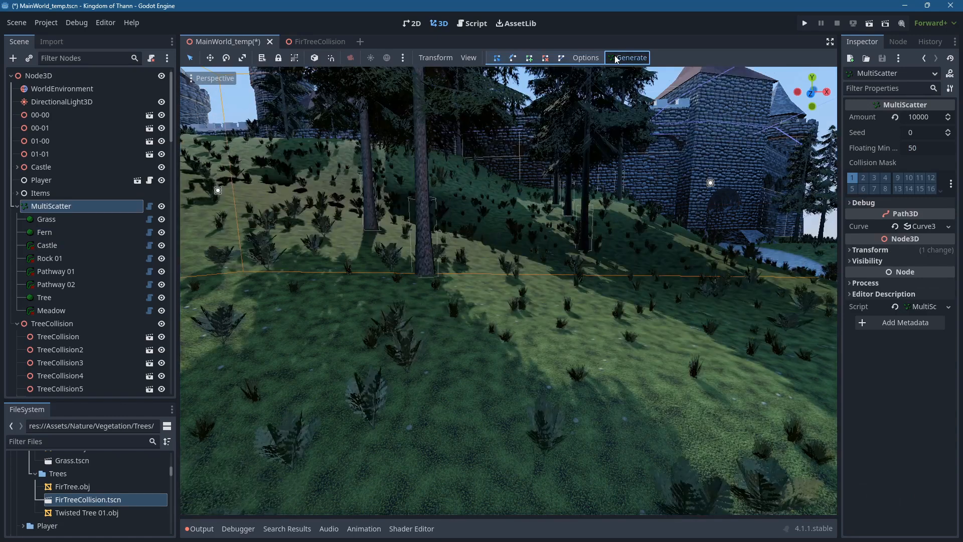
Enable random scale for the Tree item and set its maximum scale to 0.5 on all axes.
left_click(533, 279)
left_click(906, 210)
left_click(931, 238)
type("0.5")
left_click(901, 238)
type("0.5")
left_click(871, 238)
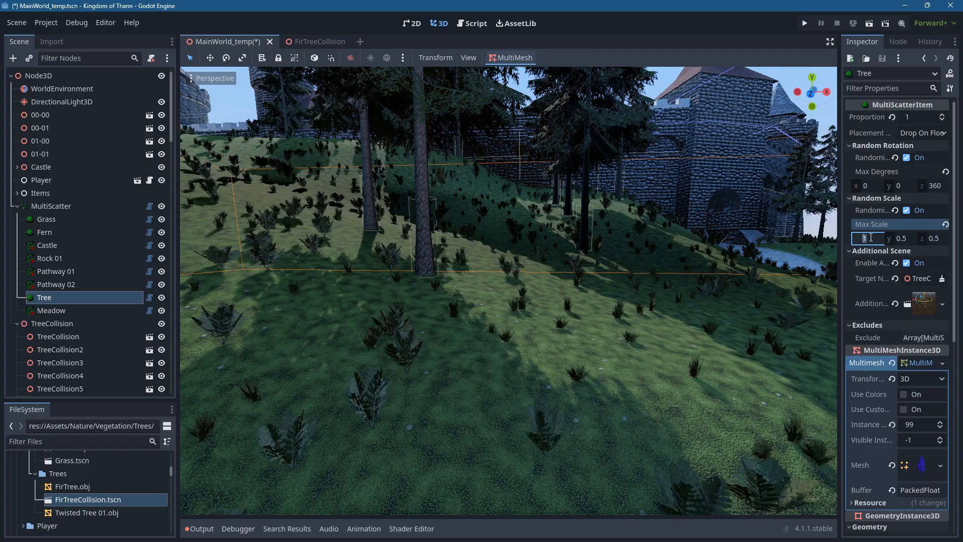
Regenerate the MultiScatter and look over the vegetation around the whole castle hill.
left_click(607, 76)
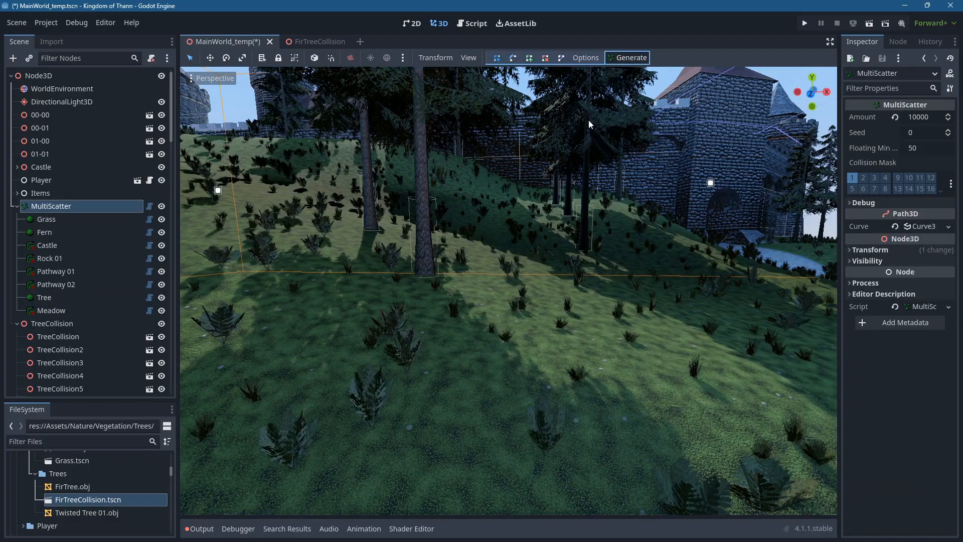
scroll(527, 187, "down", 10)
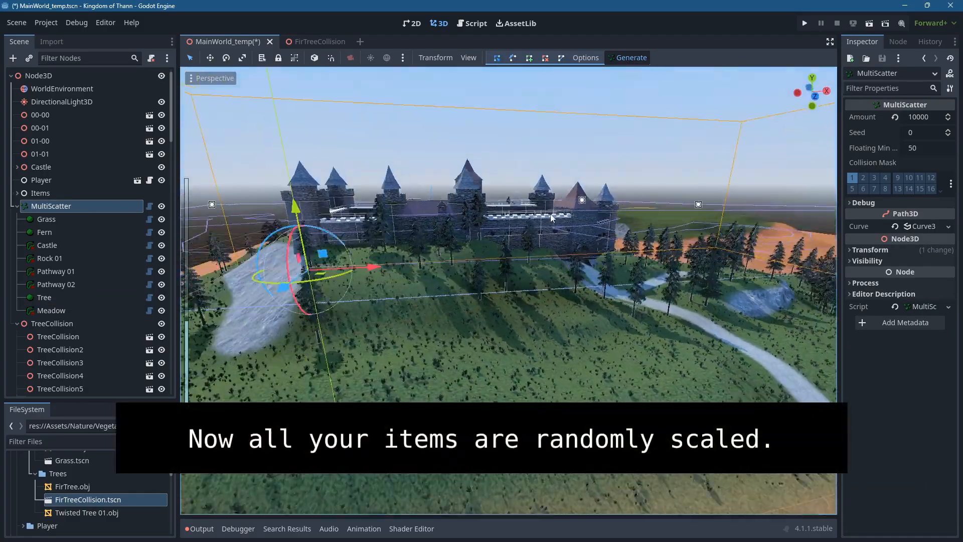
middle_click_drag(551, 216, 520, 217)
scroll(652, 189, "up", 5)
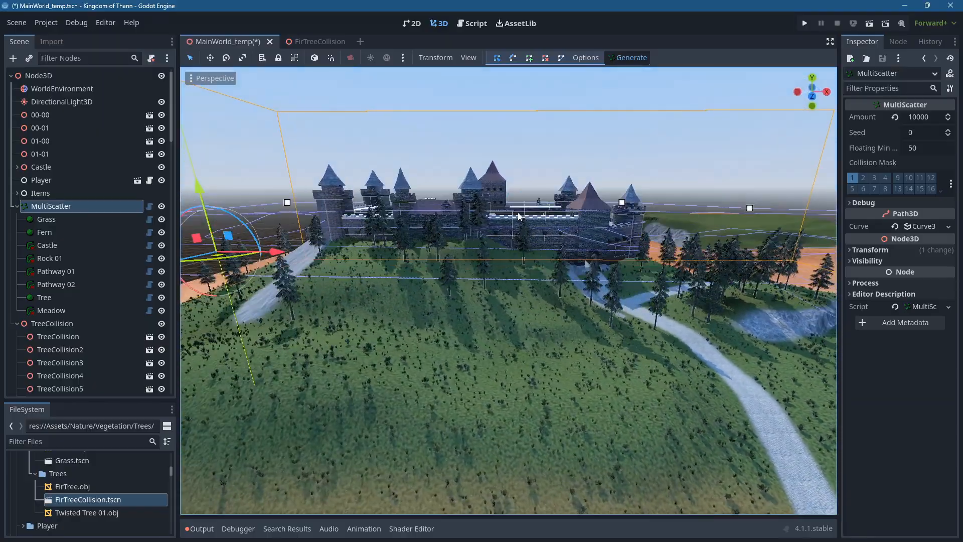